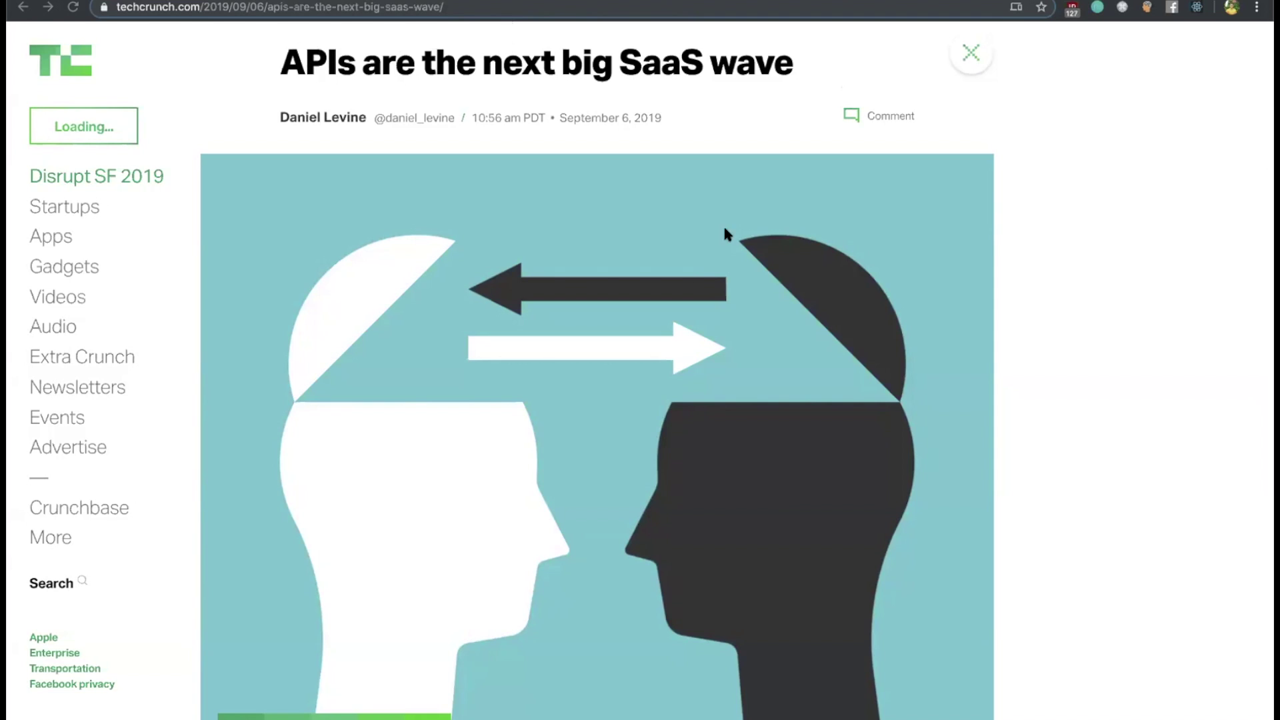
- Skim the TechCrunch article on APIs as the next SaaS wave down to its Rising Stars company list
scroll(751, 667, "down", 20)
scroll(750, 666, "down", 20)
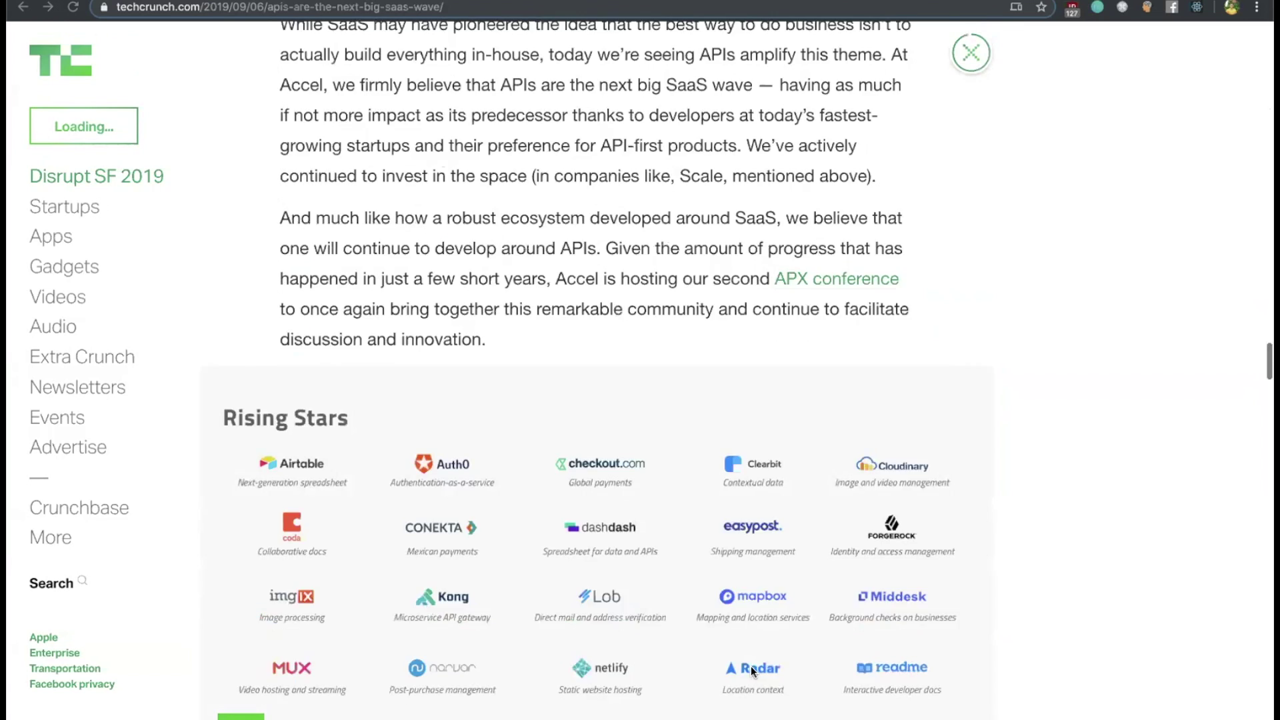
scroll(751, 666, "down", 4)
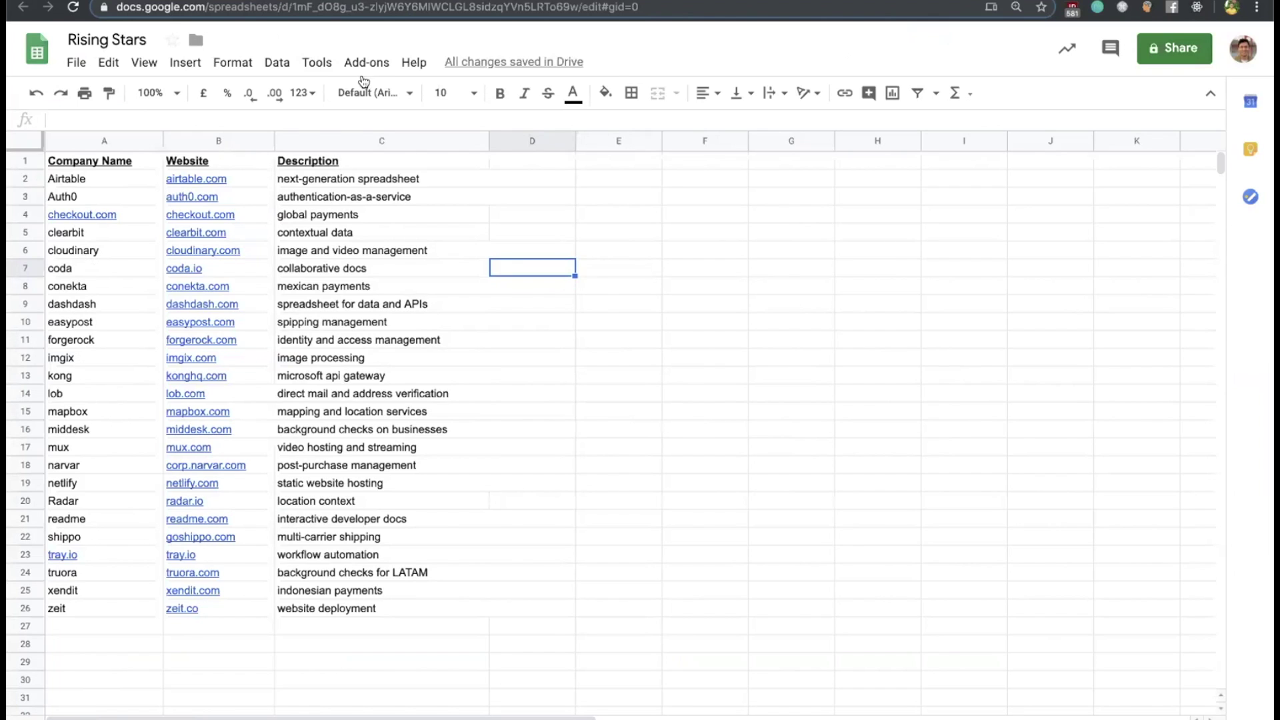
- Switch from the Rising Stars spreadsheet to Salesforce and reload the New This Week accounts list
key("ctrl+Tab")
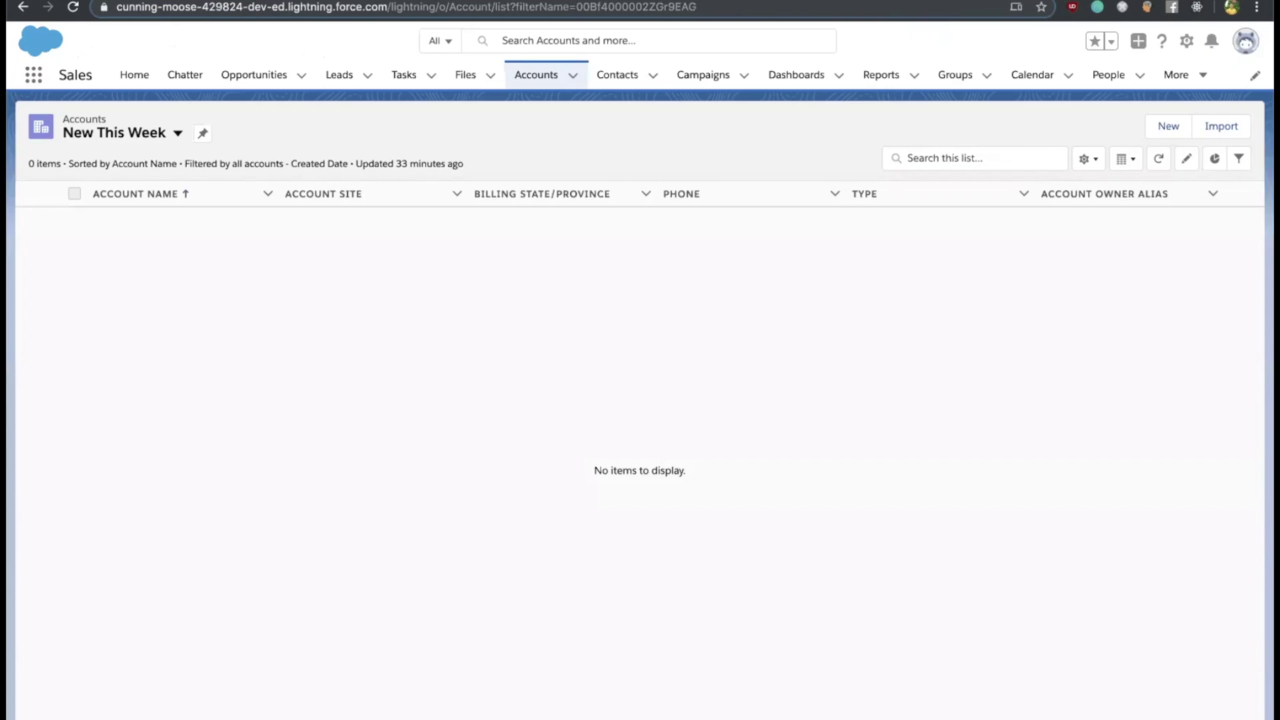
left_click(72, 6)
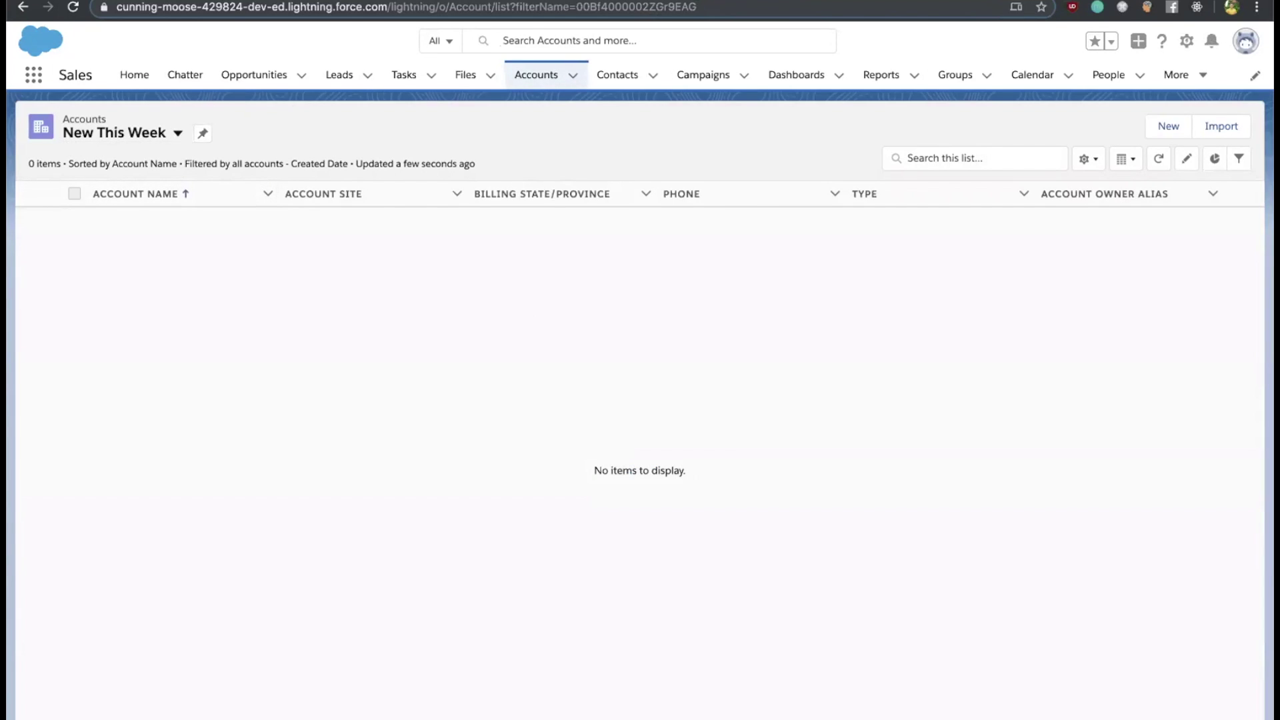
- Switch to the Weekly Demo Oct 2 V1 workflow in Tray.io, close the page search and review the workflow's steps
left_click(641, 1)
mouse_move(643, 272)
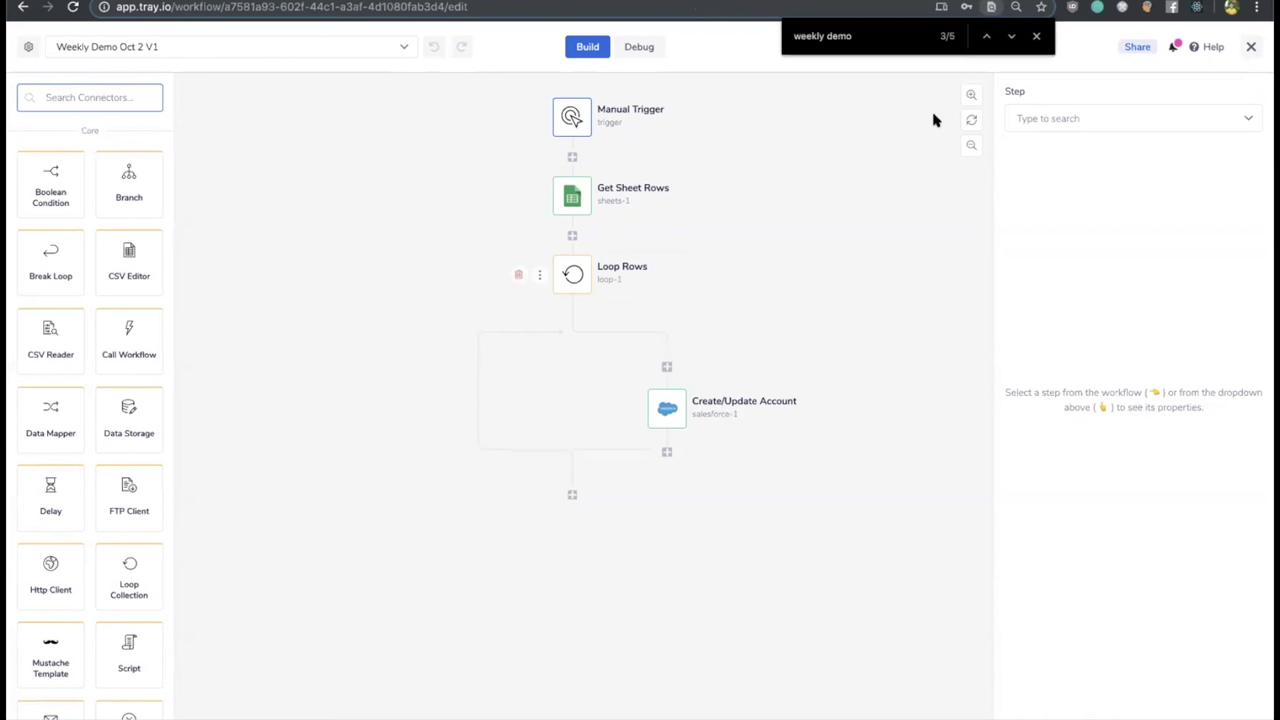
left_click(1038, 36)
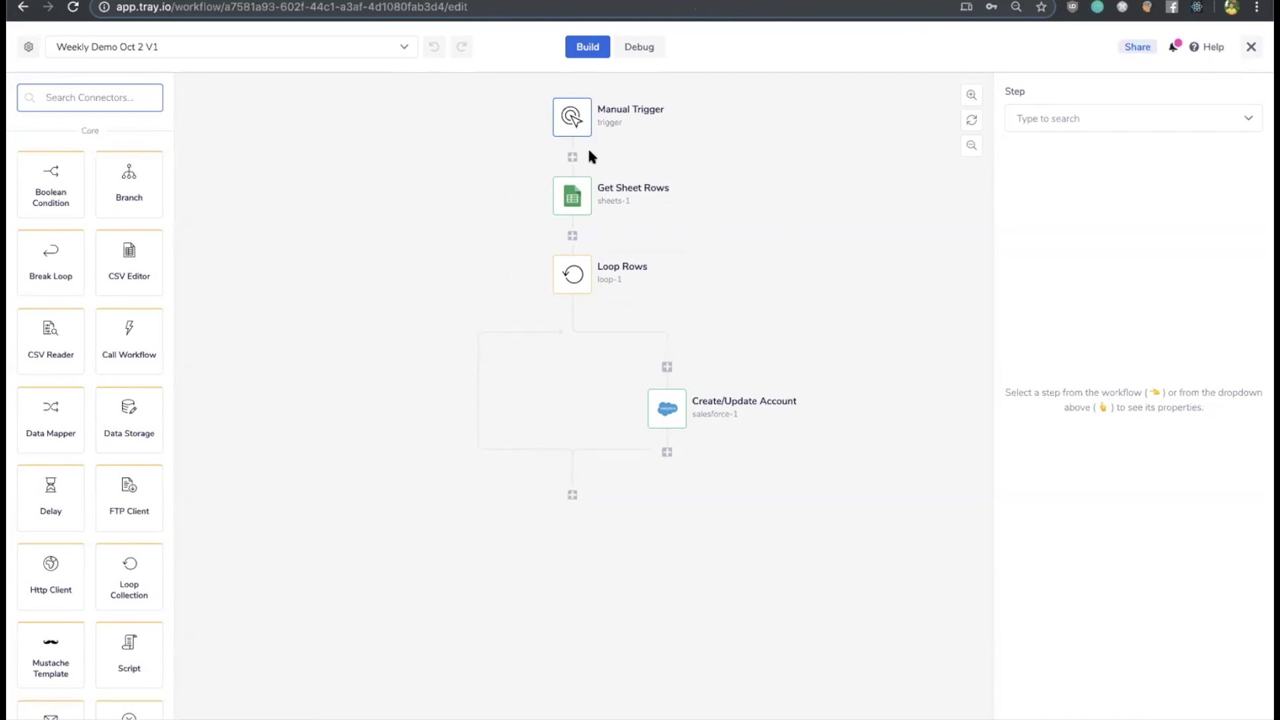
mouse_move(625, 121)
mouse_move(620, 259)
- Open the Create/Update Account step and examine its operation, record type, lookup field and record field settings
left_click(764, 435)
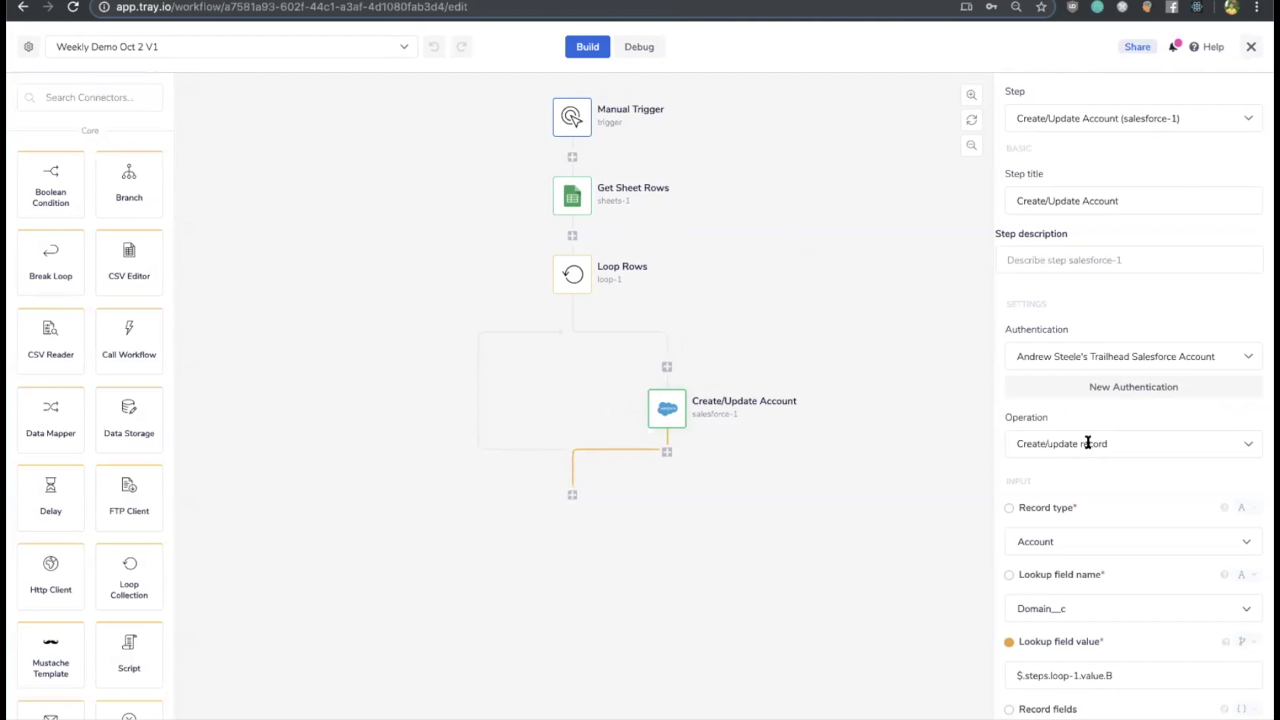
scroll(1088, 440, "down", 3)
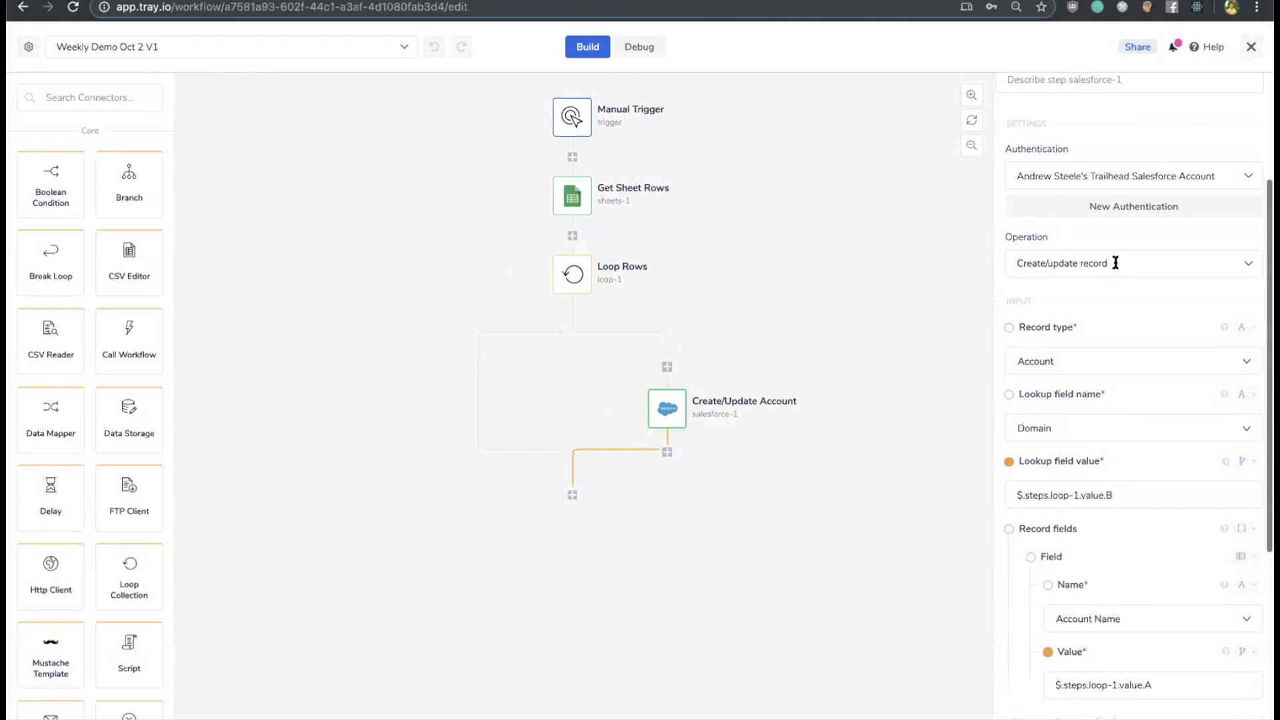
left_click_drag(1115, 263, 983, 256)
left_click(917, 247)
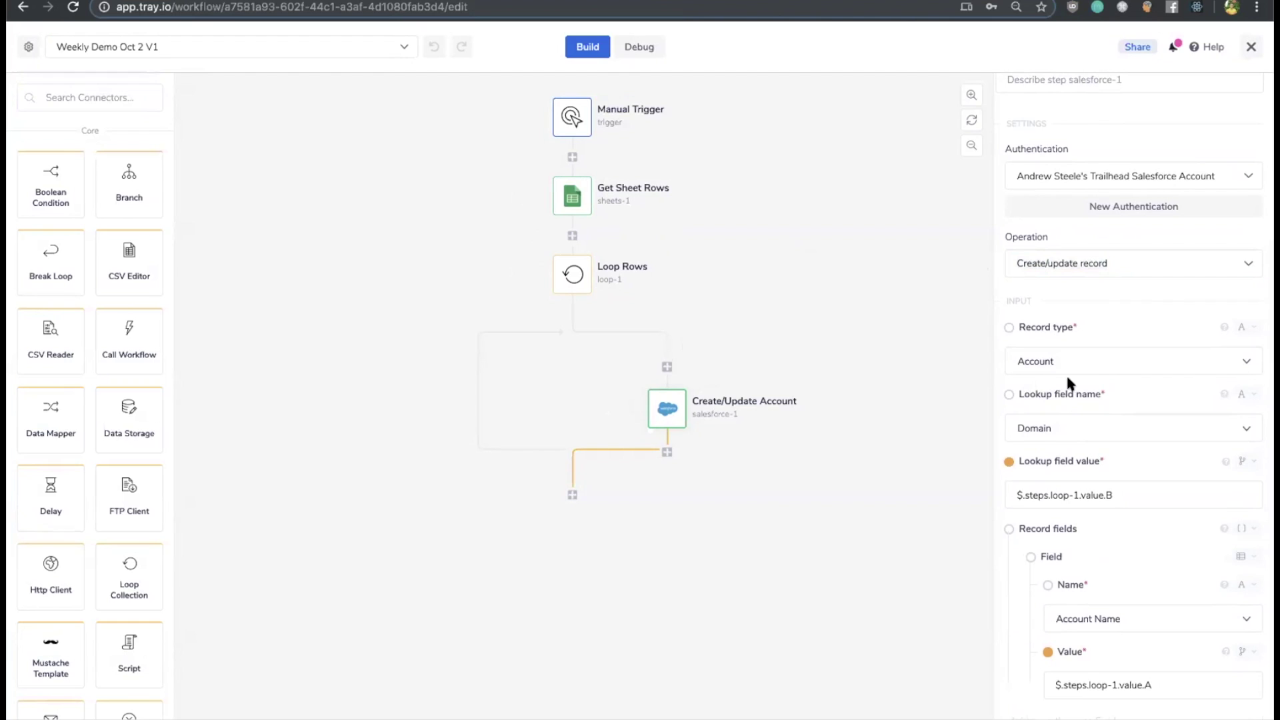
scroll(1012, 368, "down", 4)
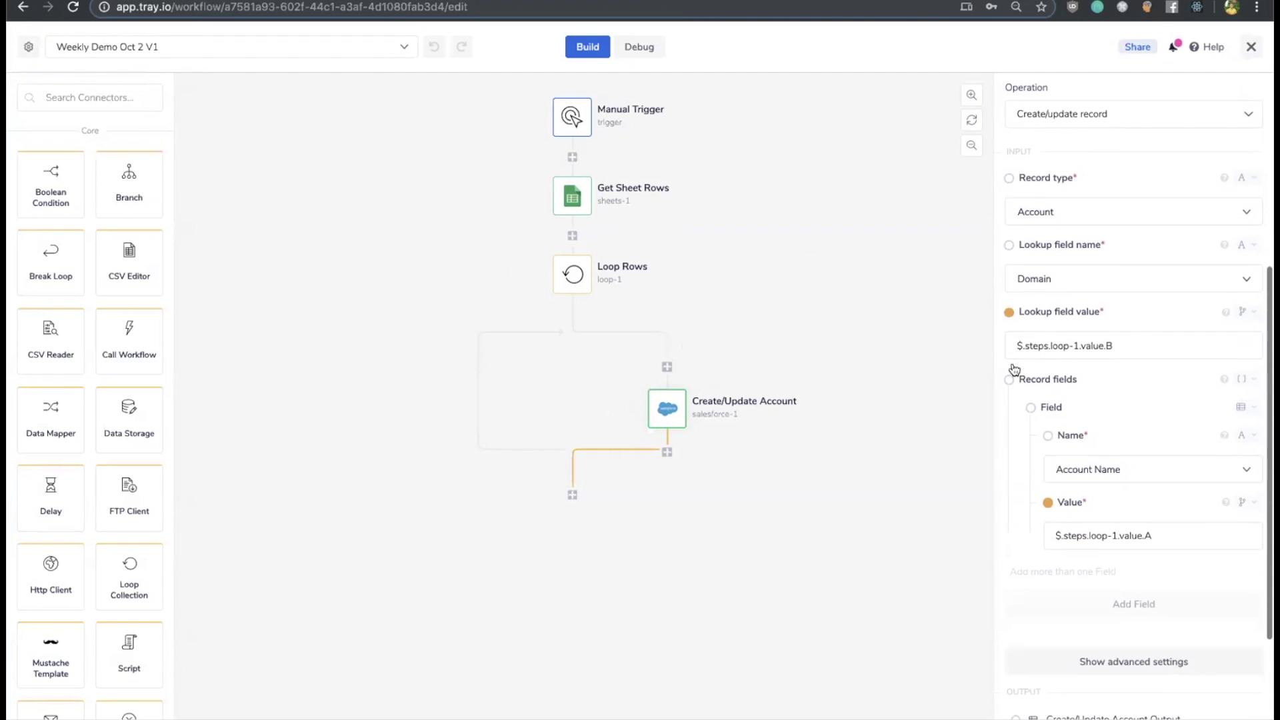
left_click_drag(1122, 470, 1033, 460)
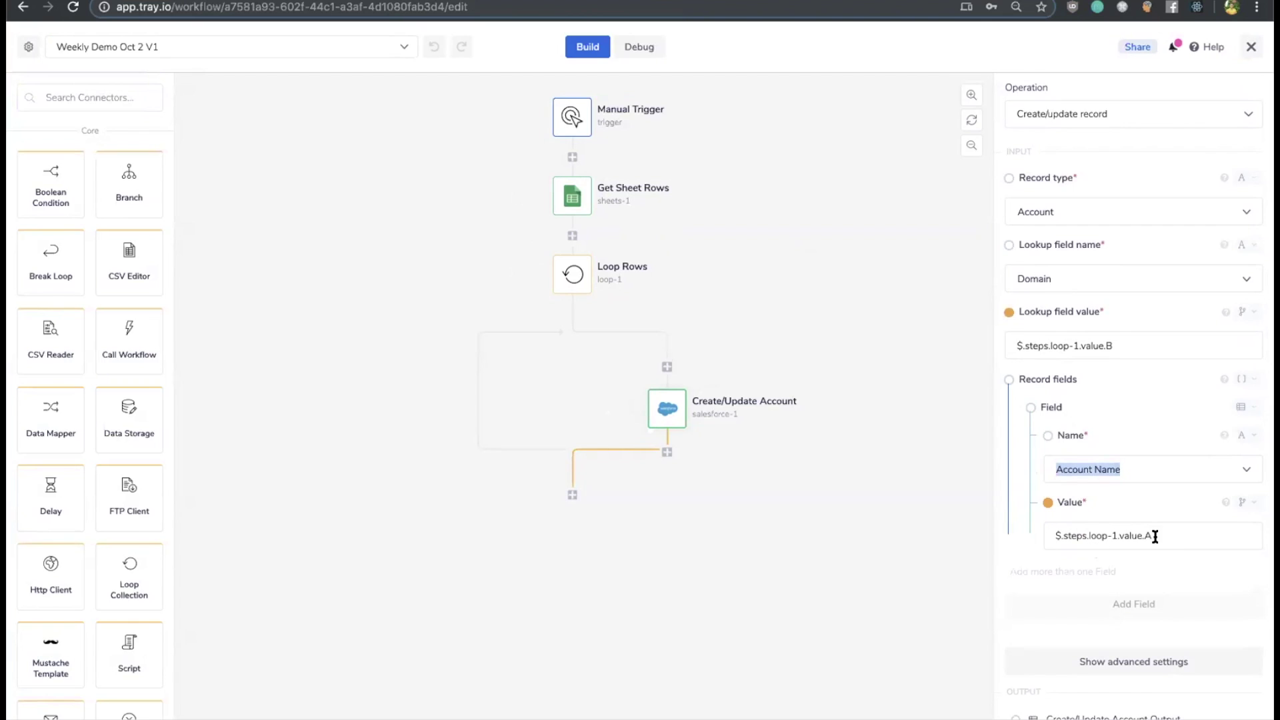
left_click_drag(1156, 536, 1055, 534)
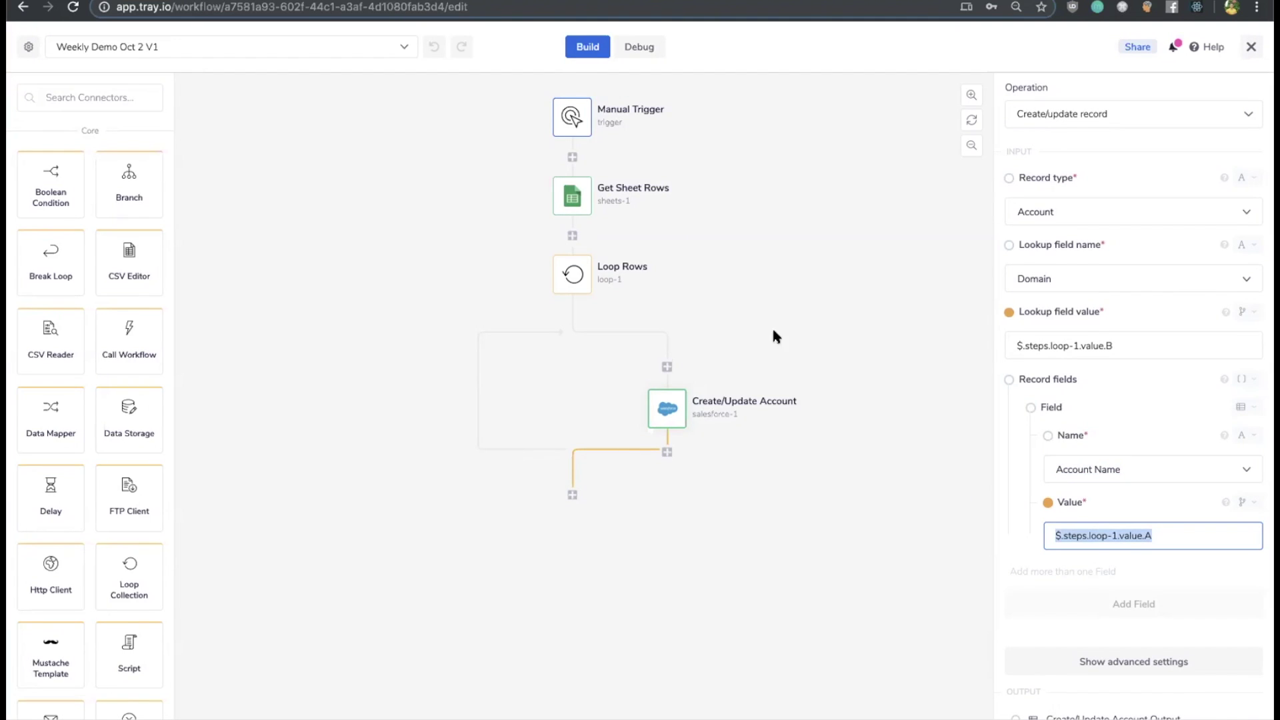
- Run the Weekly Demo Oct 2 V1 workflow, reload its debug logs and open the new run's step log
left_click(1233, 718)
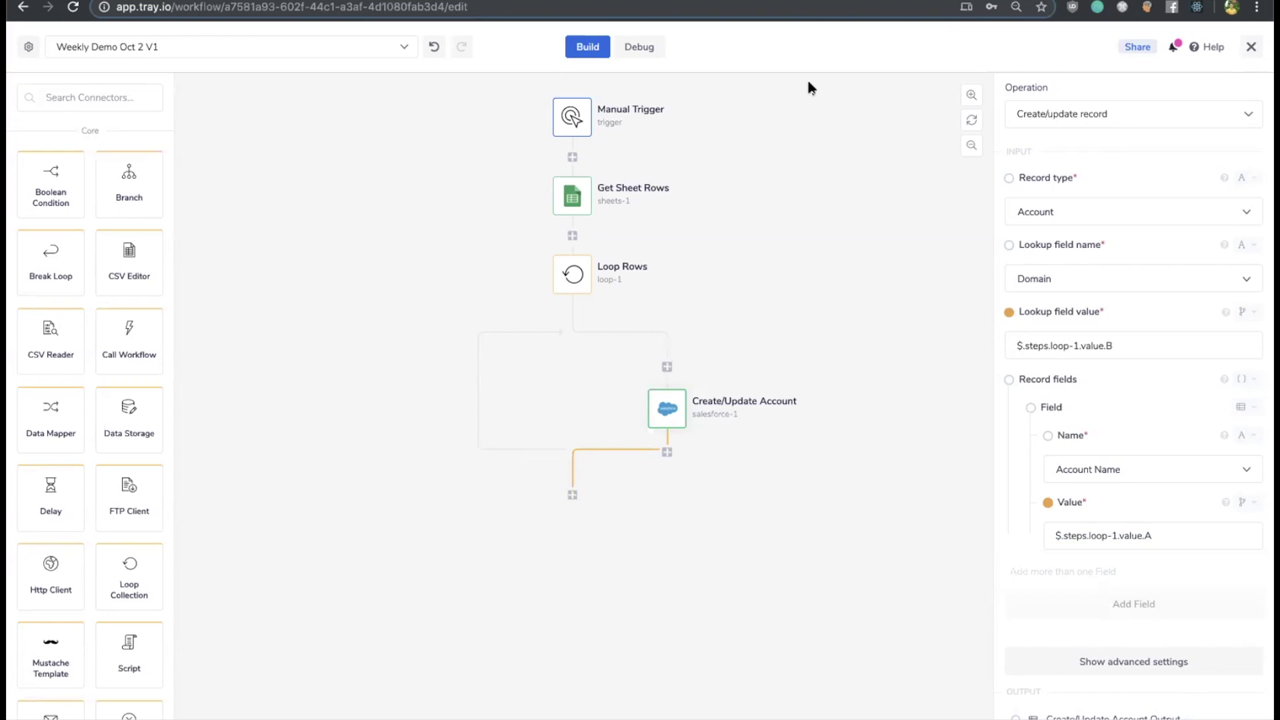
left_click(639, 48)
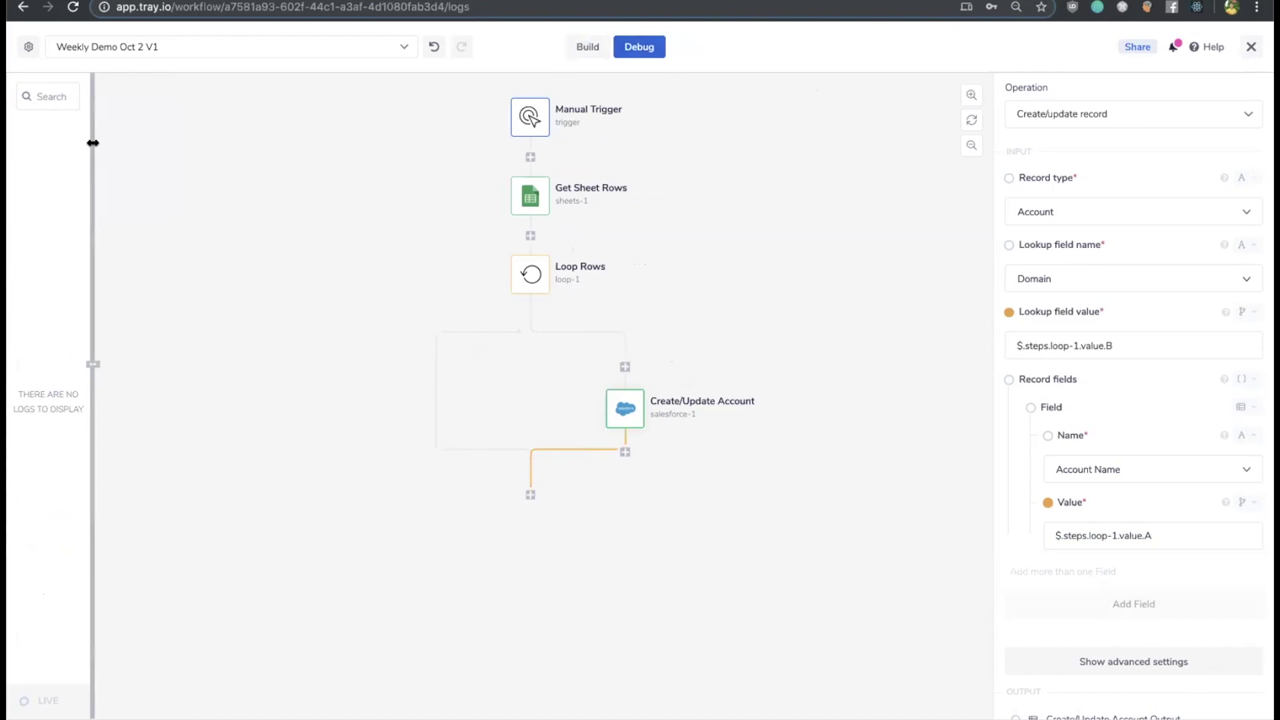
key("super+r")
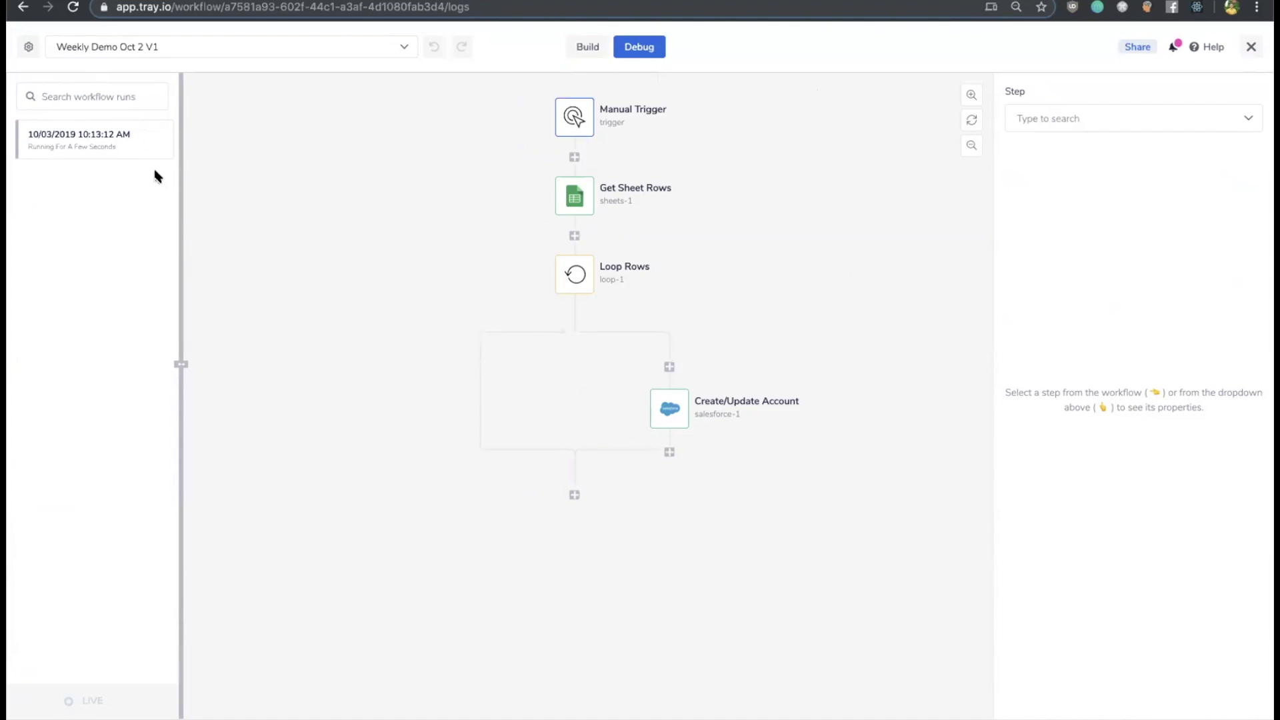
left_click(64, 138)
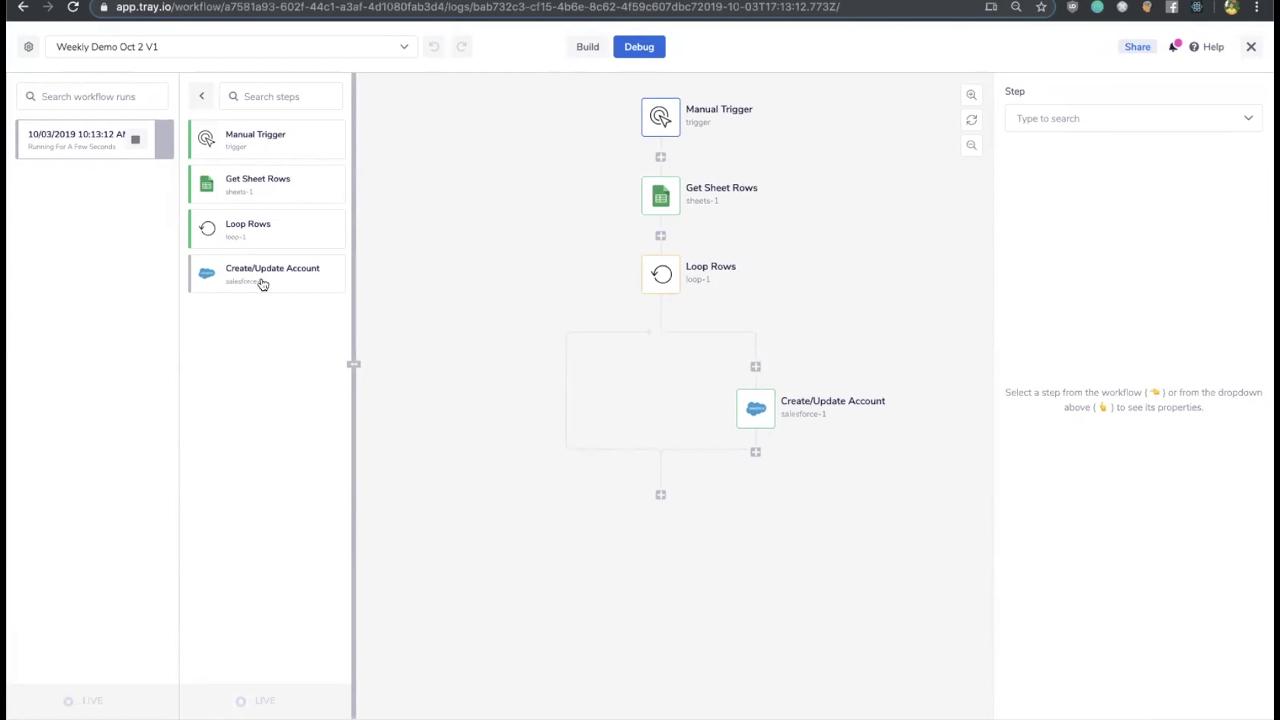
- Switch to Salesforce, reload the New This Week accounts list and open the details of the Airtable account
left_click(267, 1)
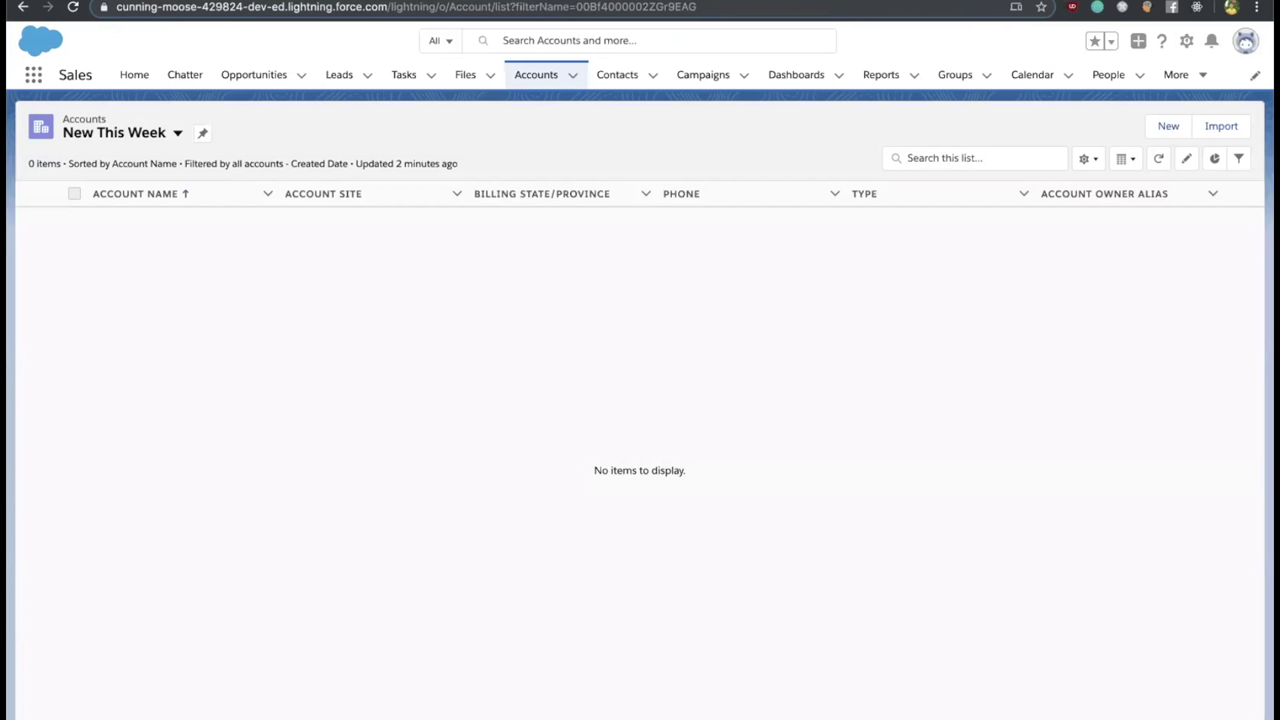
left_click(72, 8)
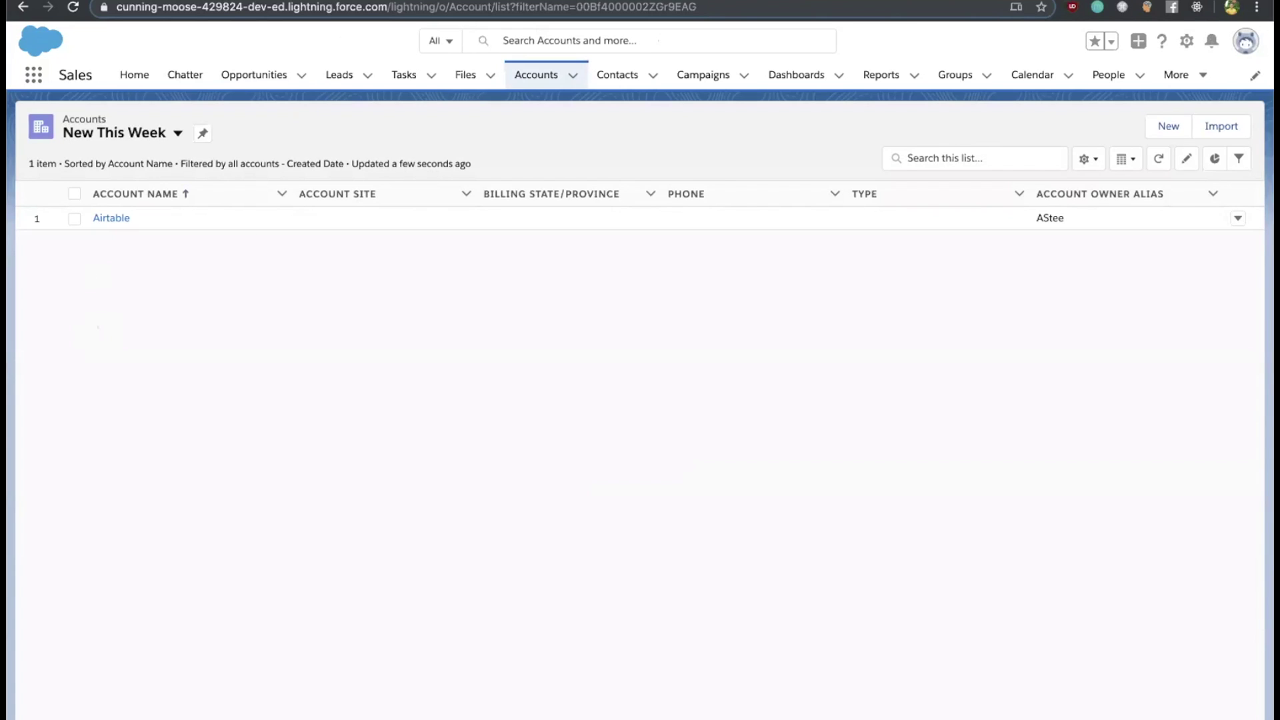
left_click(108, 219)
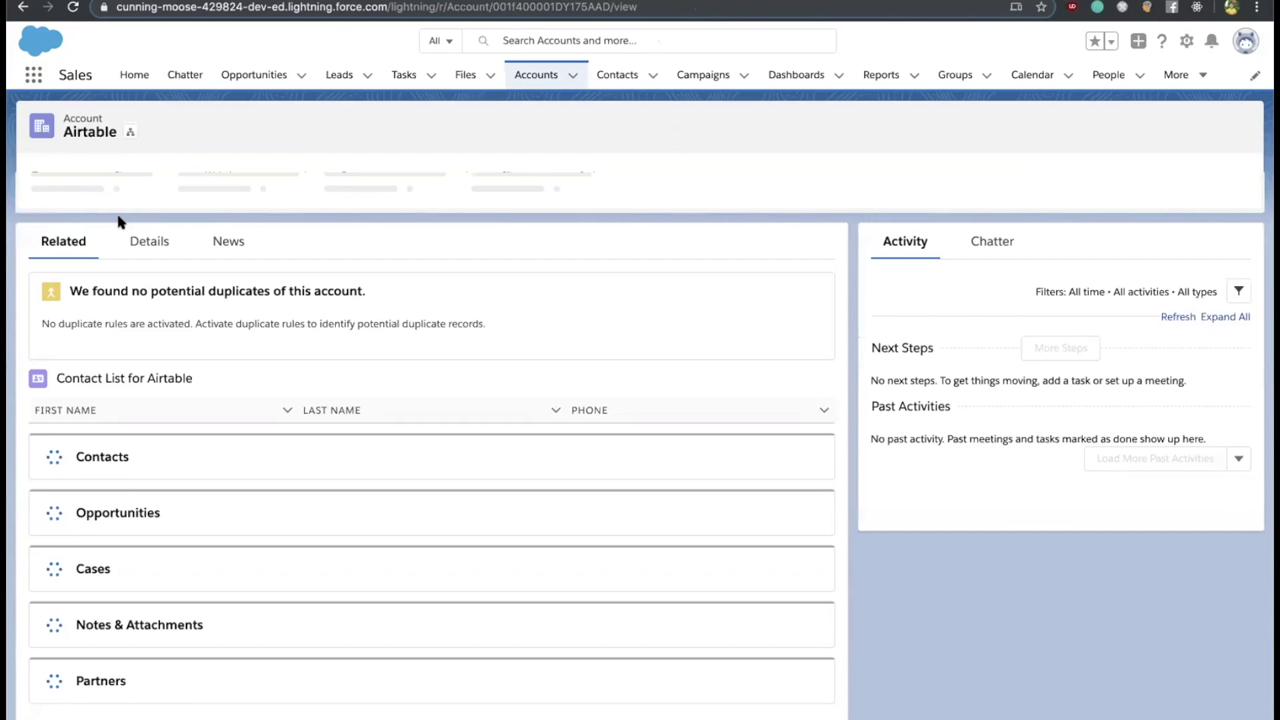
left_click(148, 241)
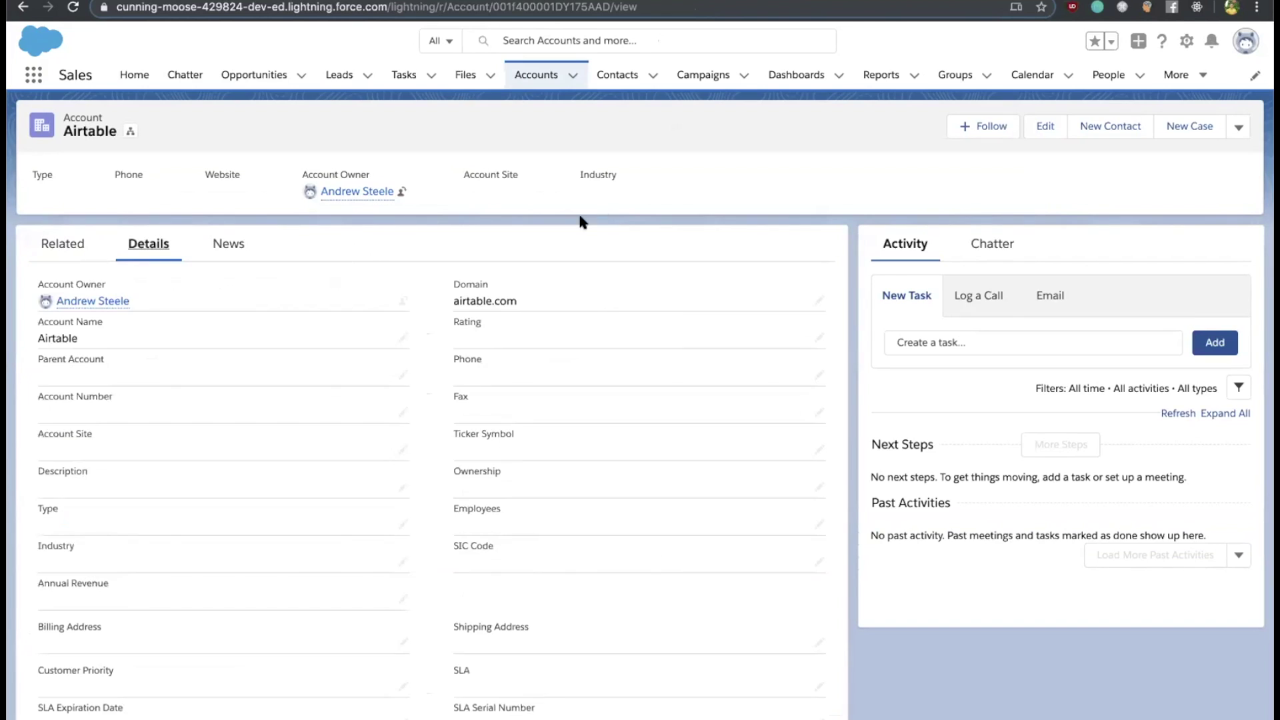
- Check the Airtable account's name, domain and remaining detail fields against the Rising Stars spreadsheet
scroll(599, 210, "down", 2)
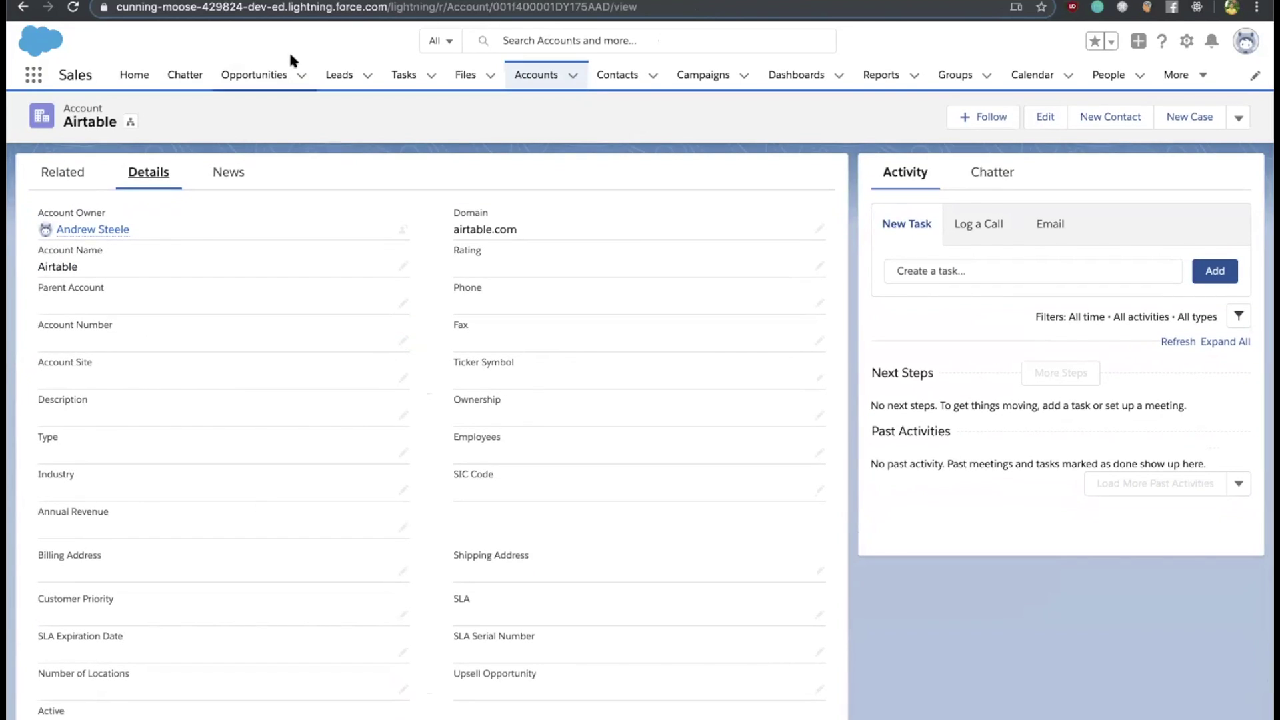
left_click_drag(79, 262, 40, 263)
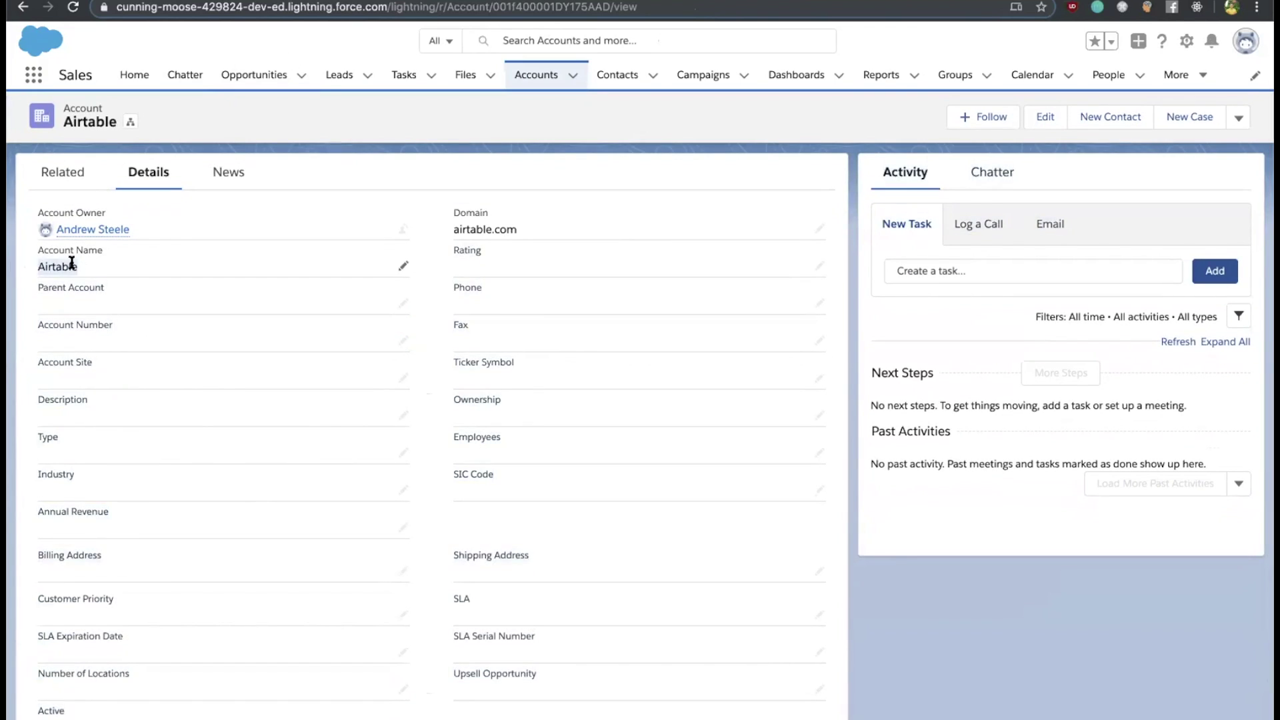
left_click(467, 229)
left_click(288, 1)
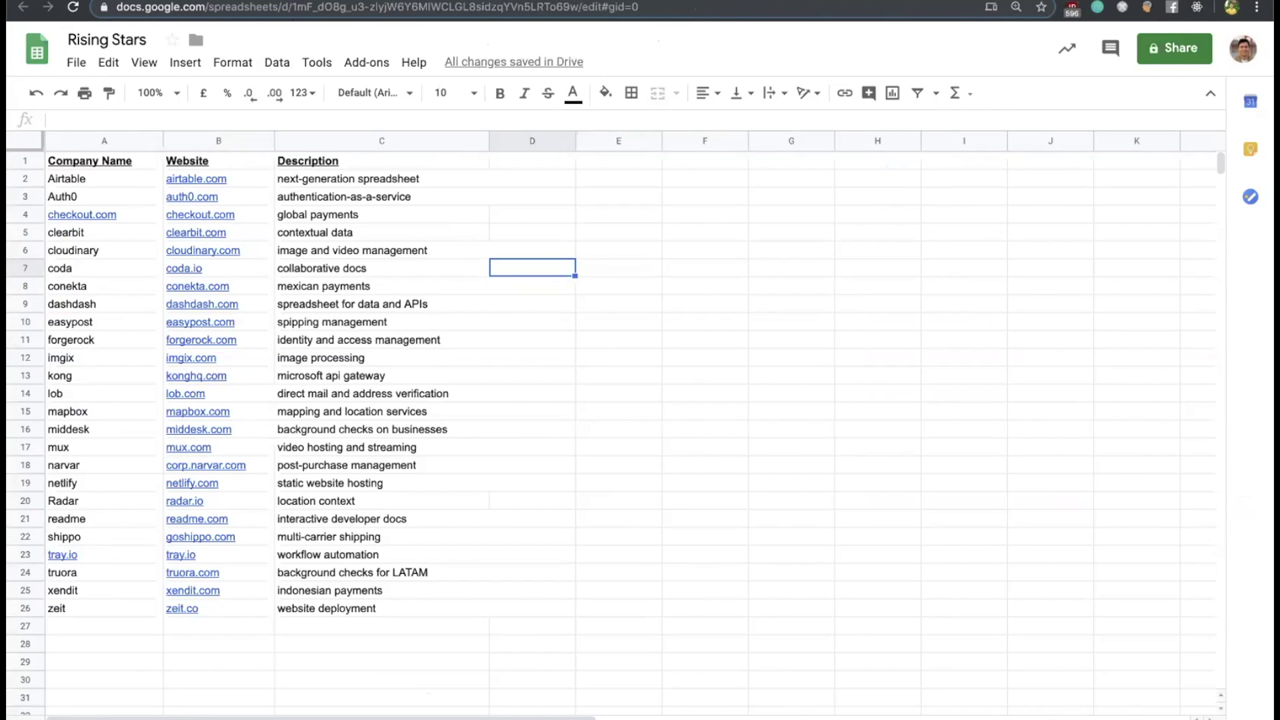
key("ctrl+shift+Tab")
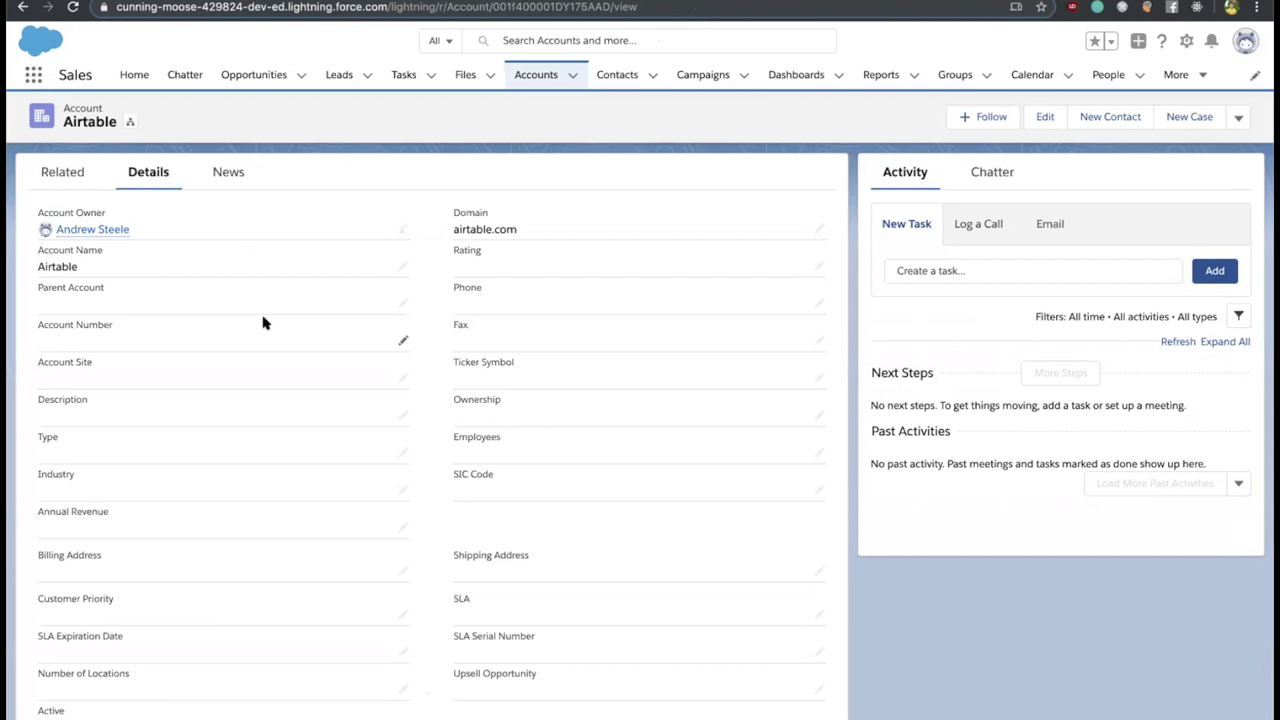
scroll(383, 452, "down", 1)
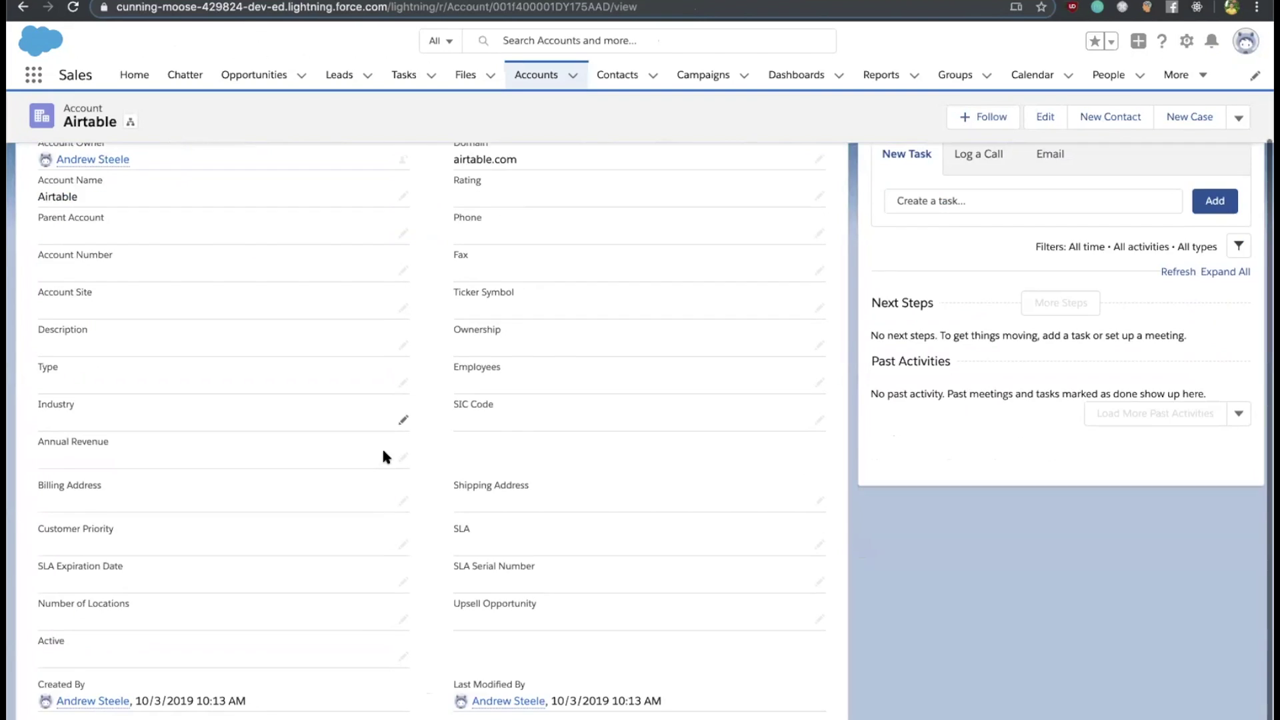
scroll(383, 457, "up", 1)
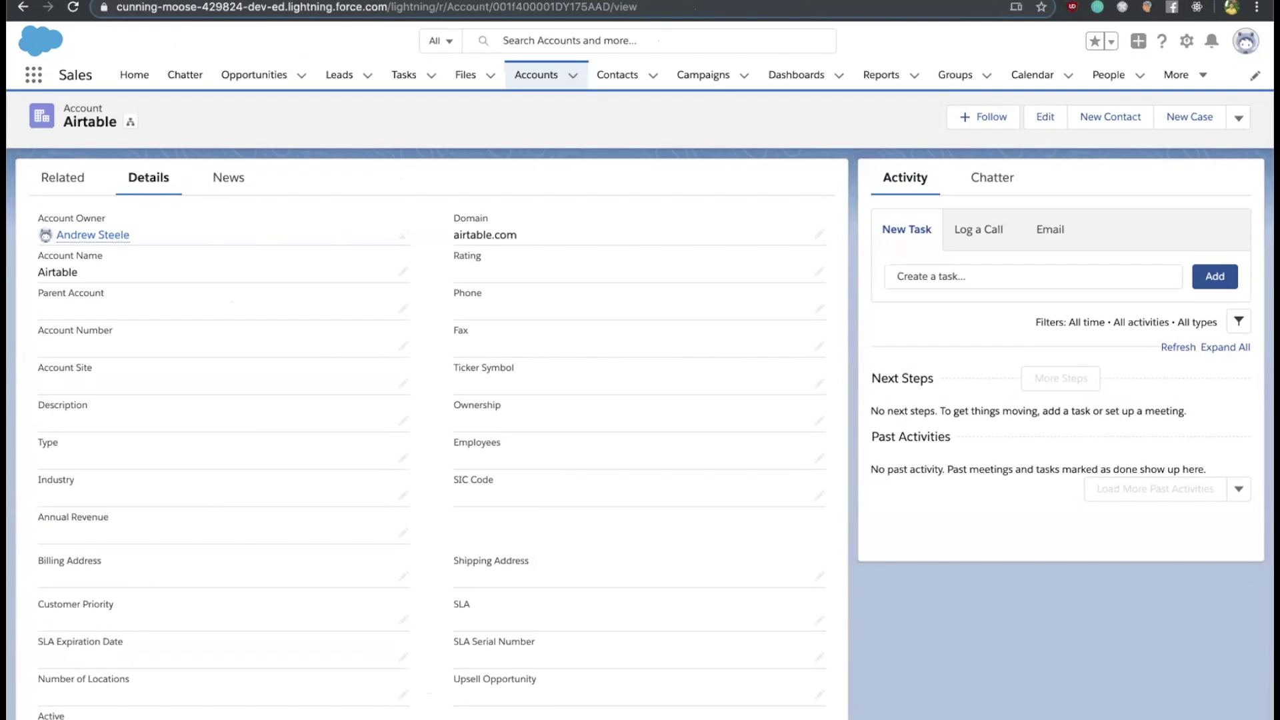
- Switch to the Weekly Demo Oct 2 V2 workflow in Tray.io and review the enrichment, prospect and contact steps inside its loop
left_click(667, 0)
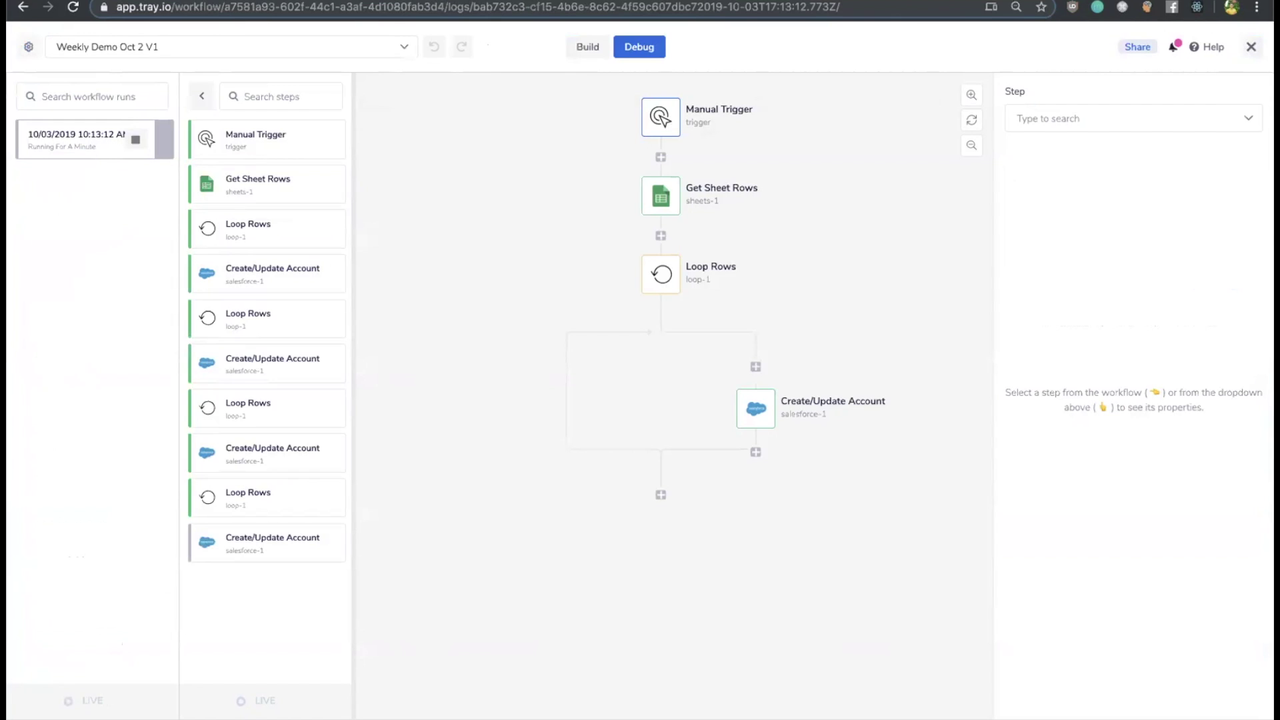
left_click(669, 1)
scroll(787, 137, "up", 3)
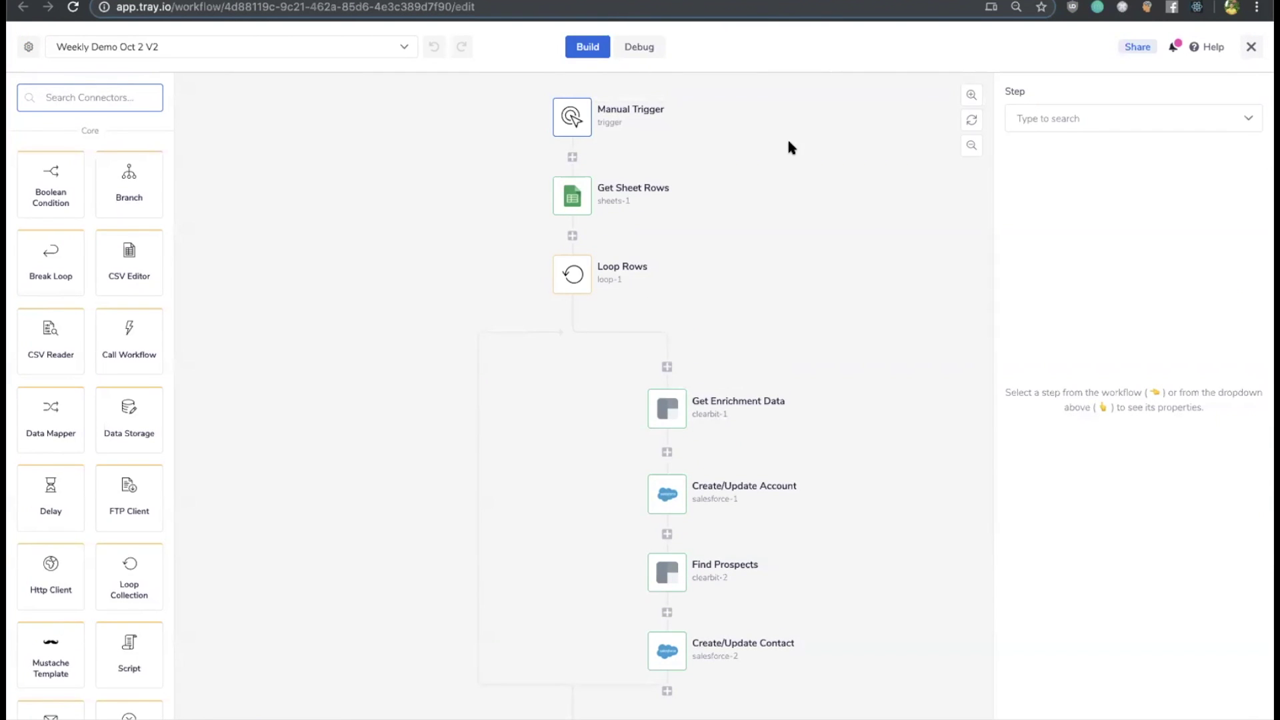
scroll(595, 432, "down", 1)
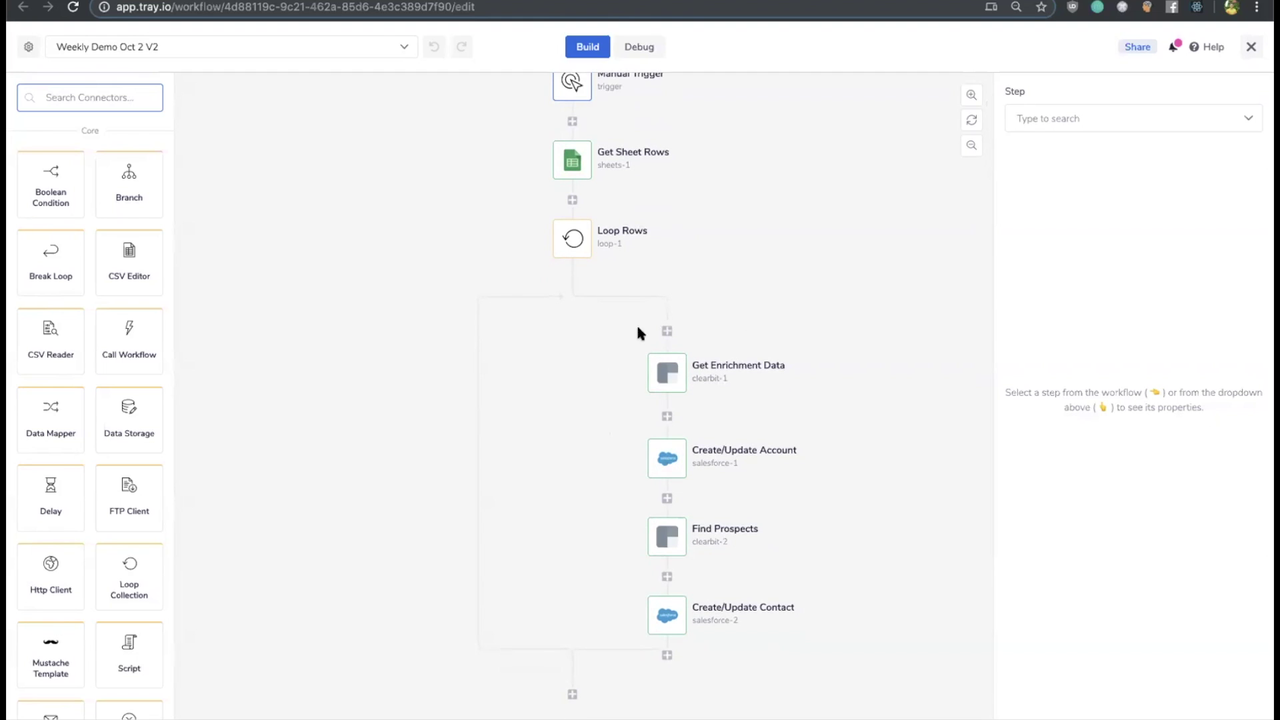
scroll(590, 121, "up", 1)
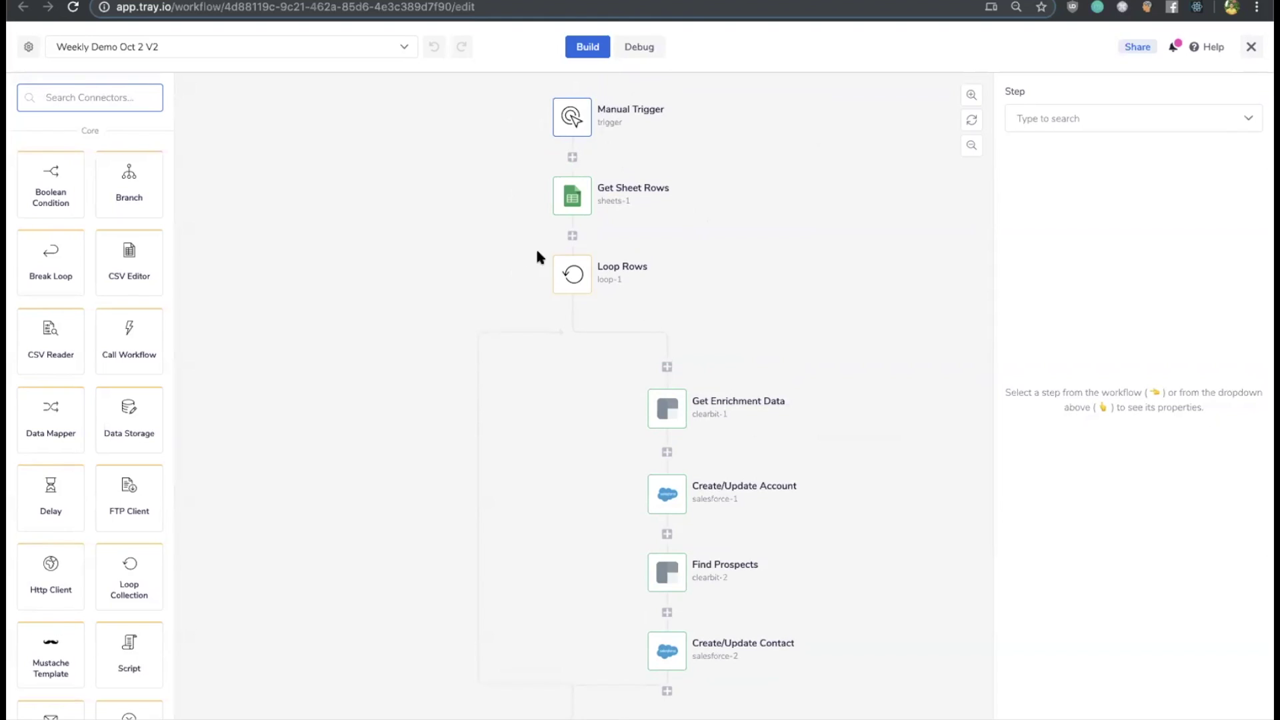
scroll(722, 274, "down", 3)
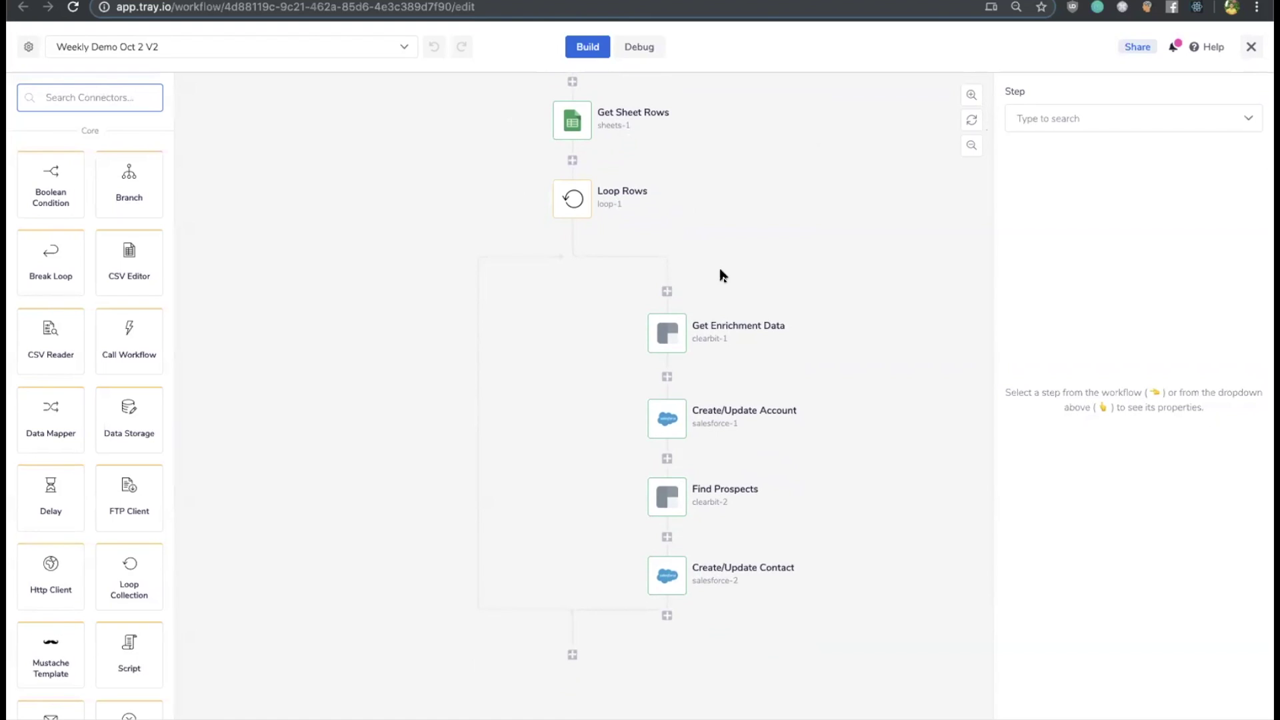
- Open the Get Enrichment Data step and examine its operation, domain input and output fields
left_click(692, 337)
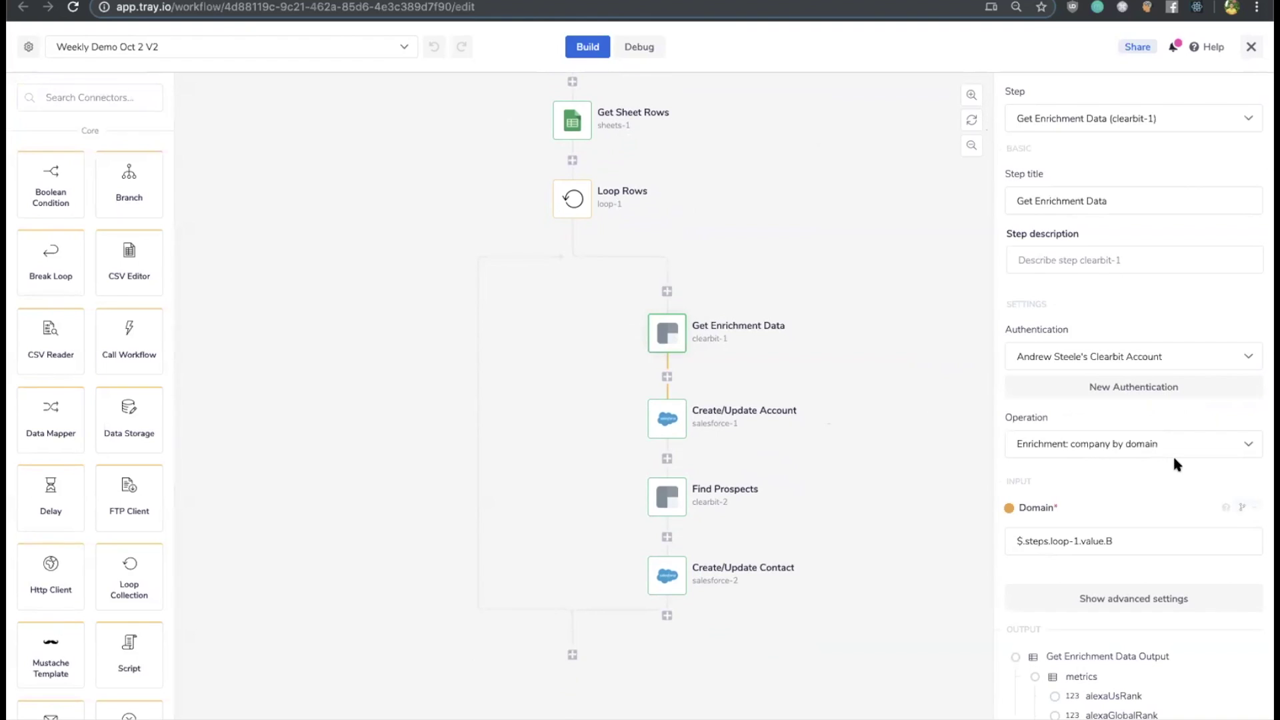
left_click(1132, 445)
left_click(958, 396)
scroll(1129, 620, "down", 3)
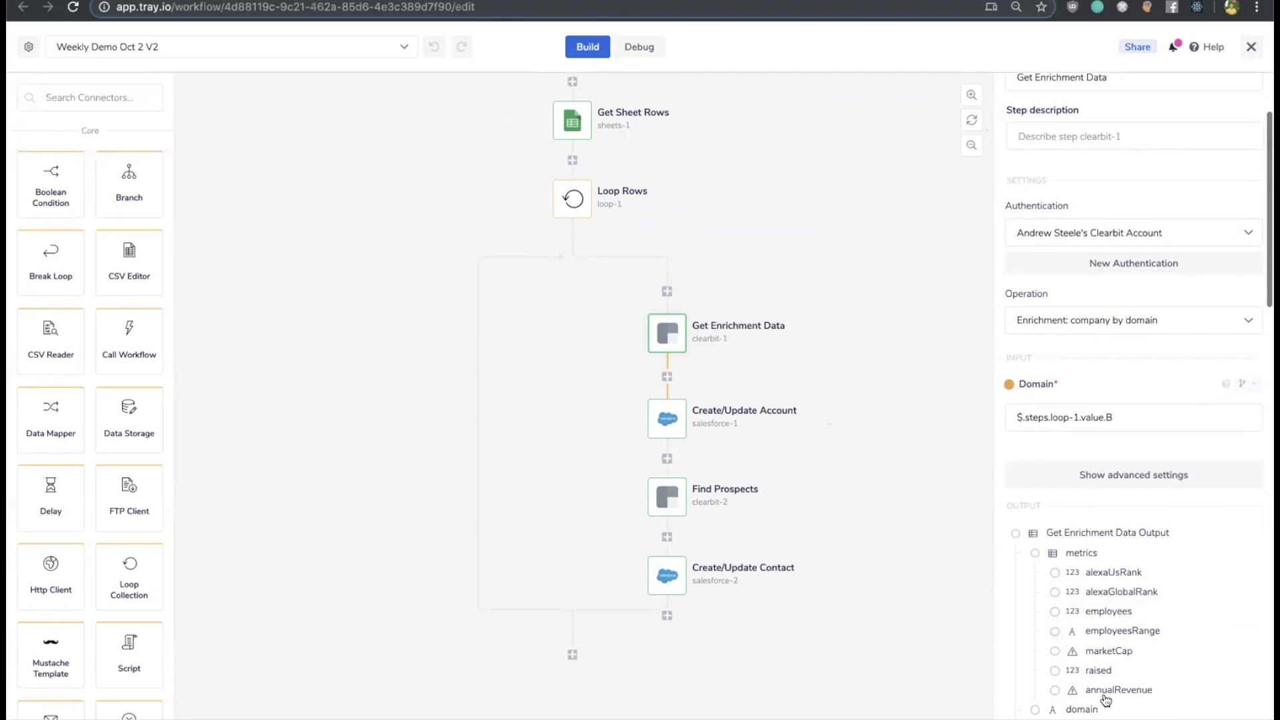
scroll(1107, 700, "down", 3)
scroll(1150, 515, "down", 1)
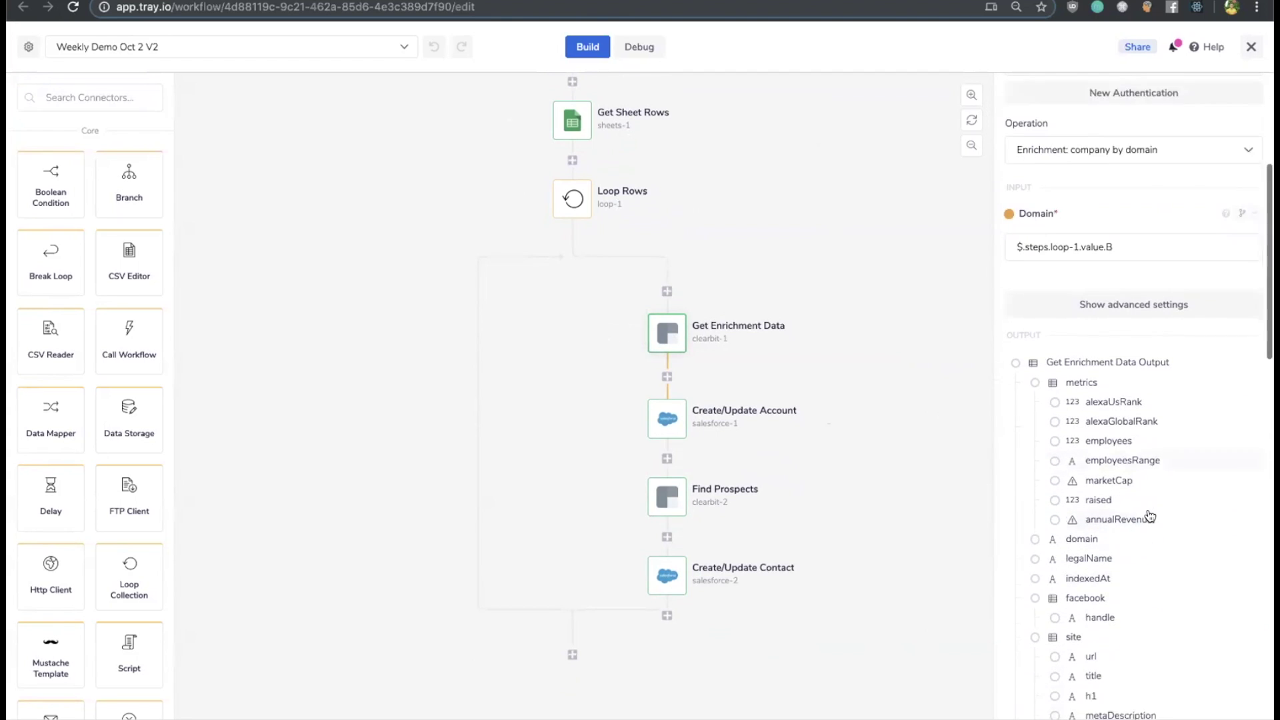
scroll(1150, 515, "down", 1)
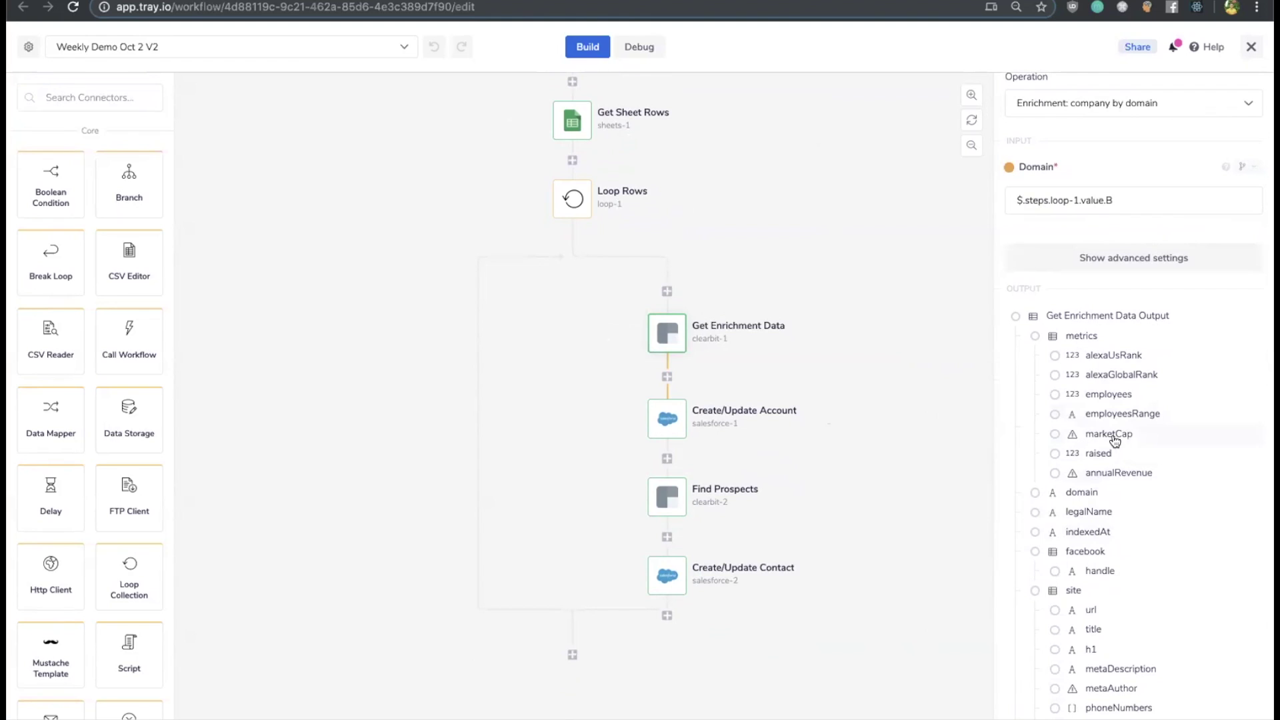
- Open the Find Prospects step and examine its Prospector API operation, domain input and prospect filters
mouse_move(1115, 441)
left_click(721, 324)
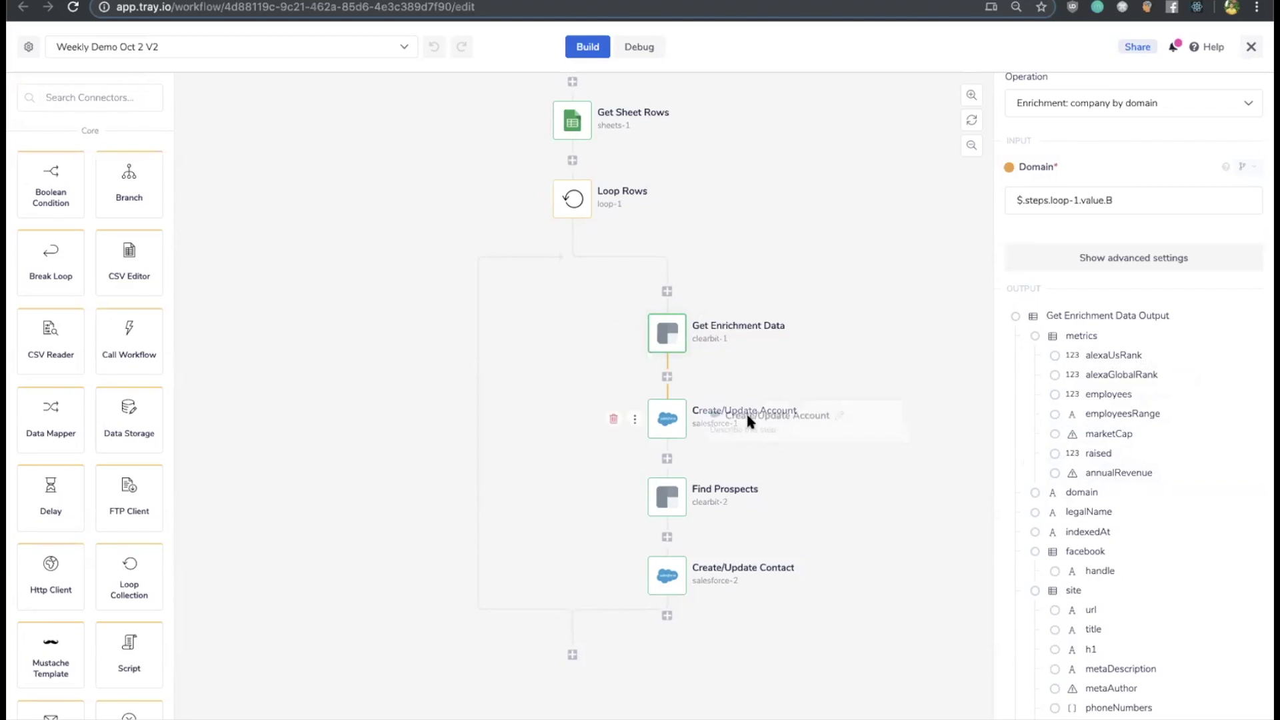
scroll(749, 420, "down", 1)
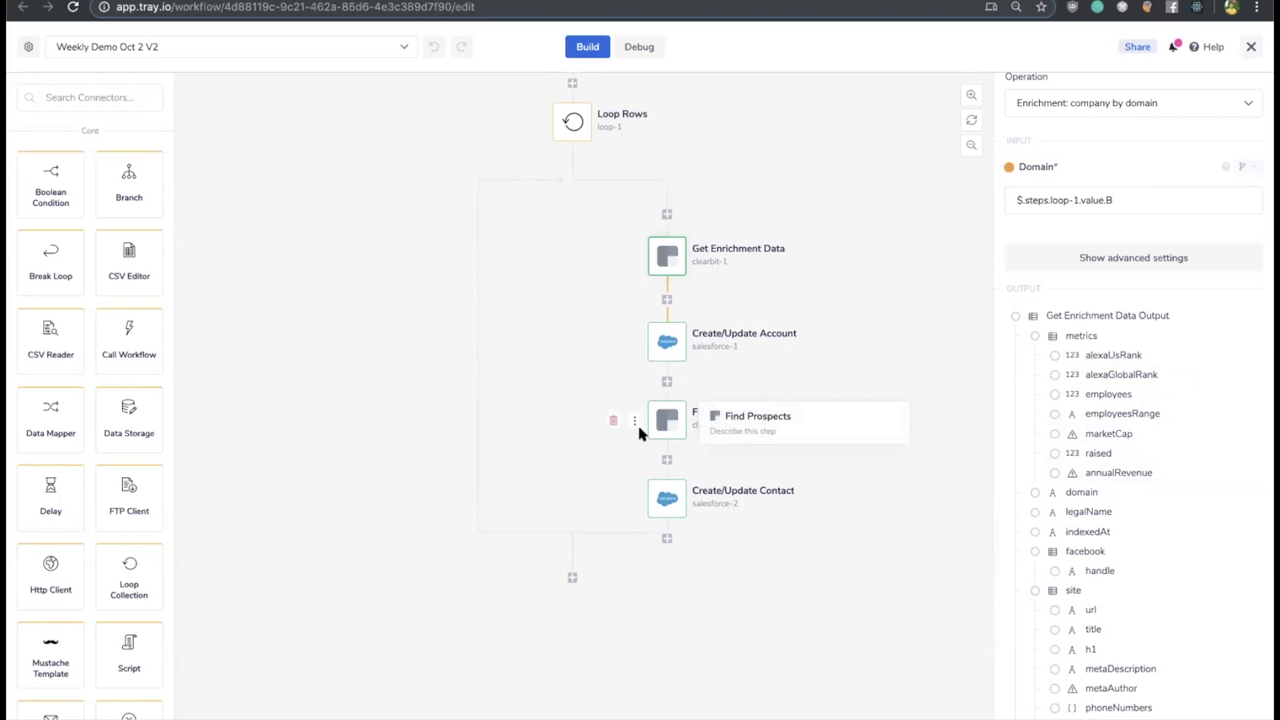
left_click(662, 426)
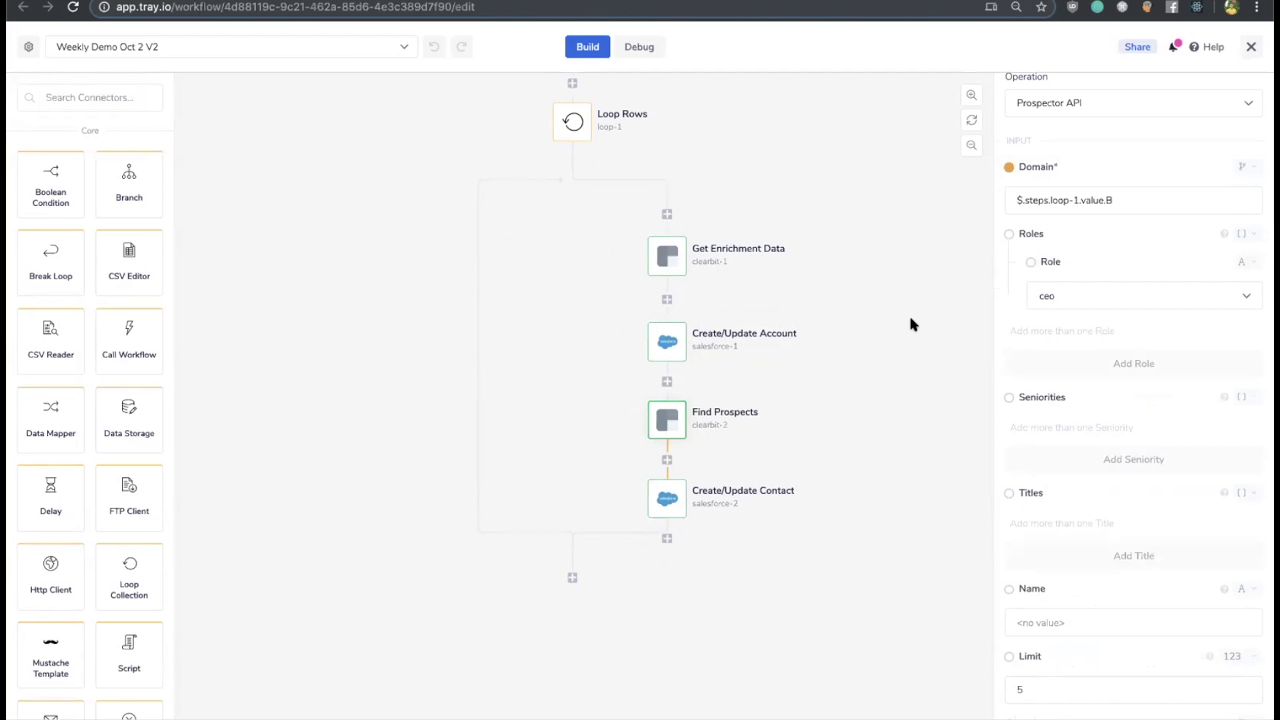
scroll(1093, 288, "up", 1)
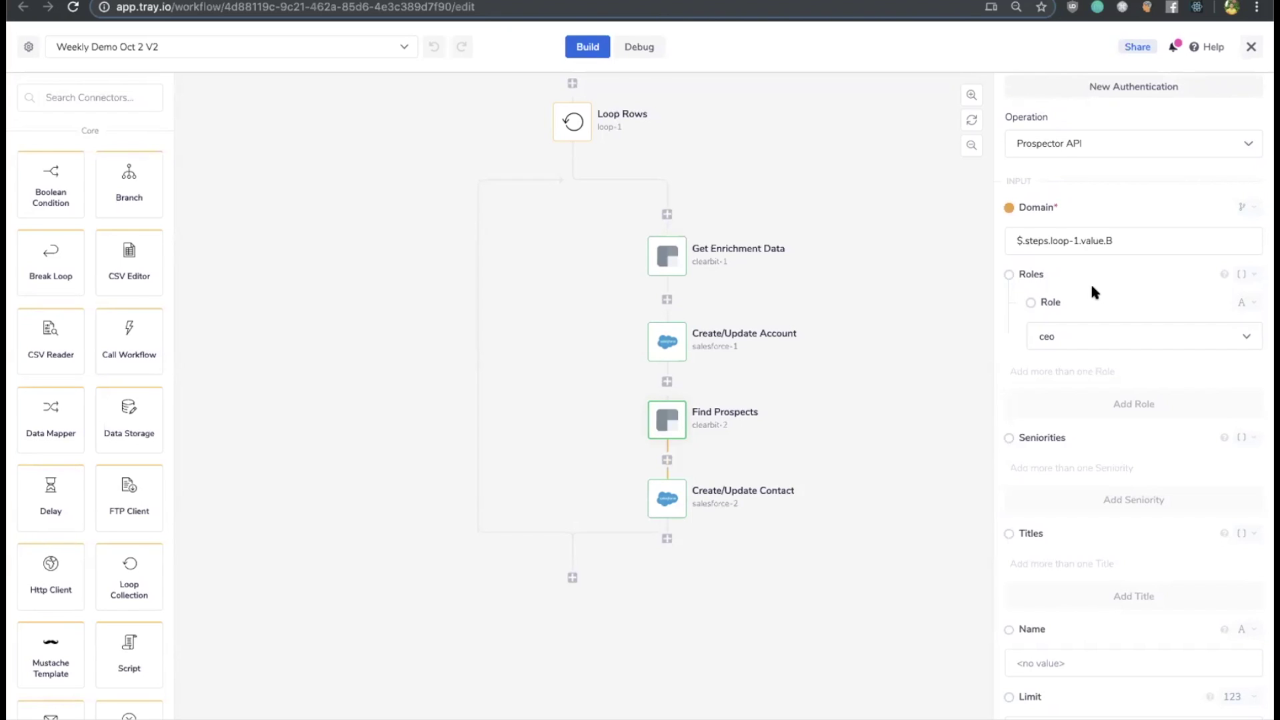
scroll(1090, 281, "up", 1)
scroll(1181, 380, "up", 2)
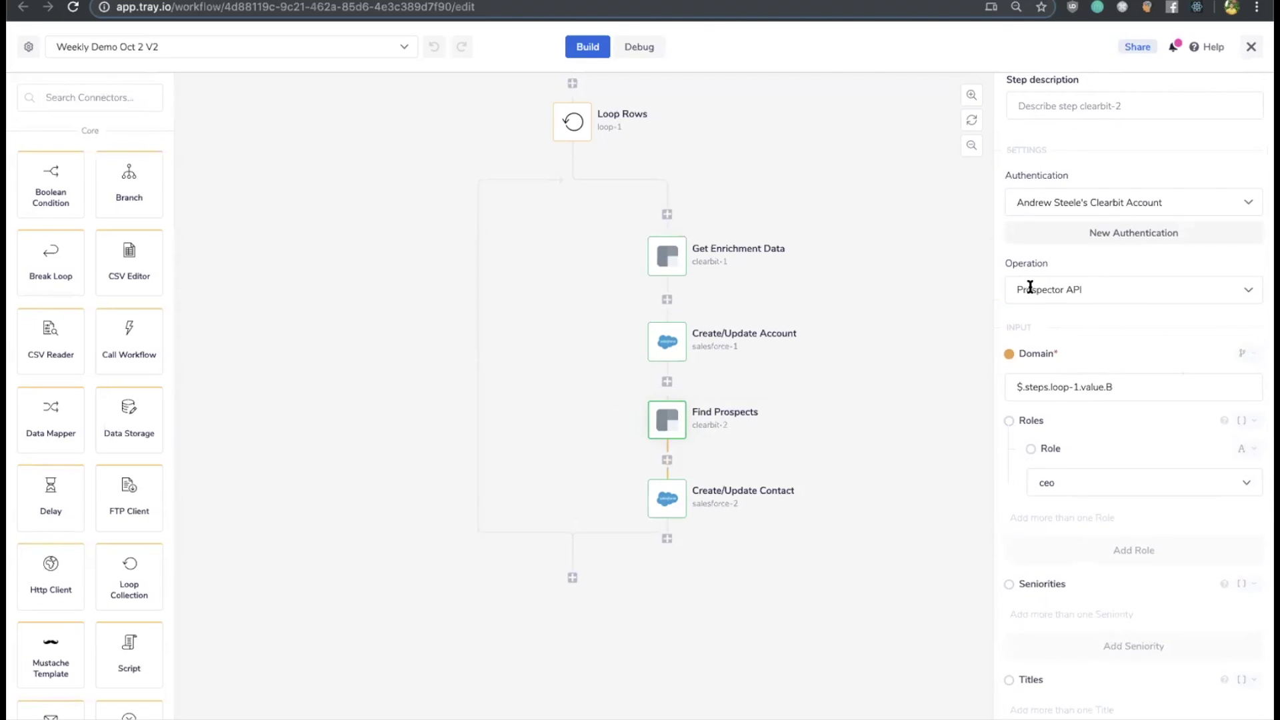
scroll(1091, 431, "down", 1)
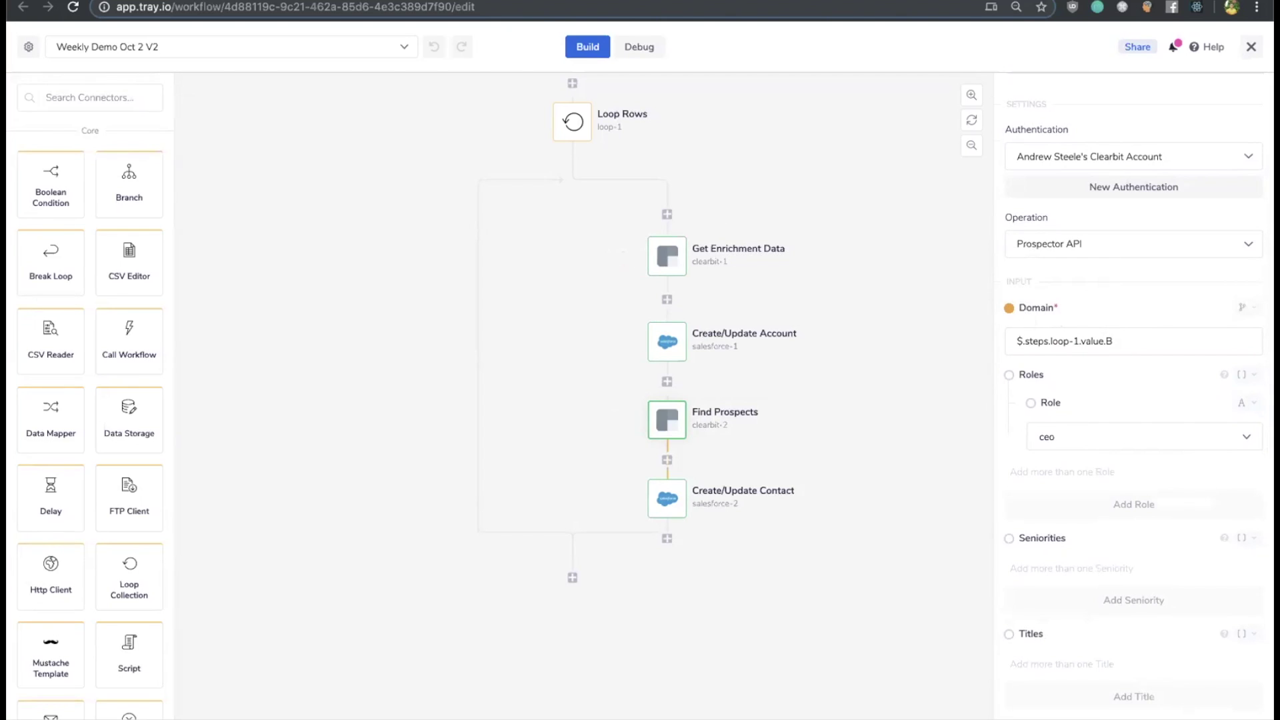
- Look through the available role options for the Find Prospects step, keeping ceo as the role
left_click(359, 1)
left_click(1088, 444)
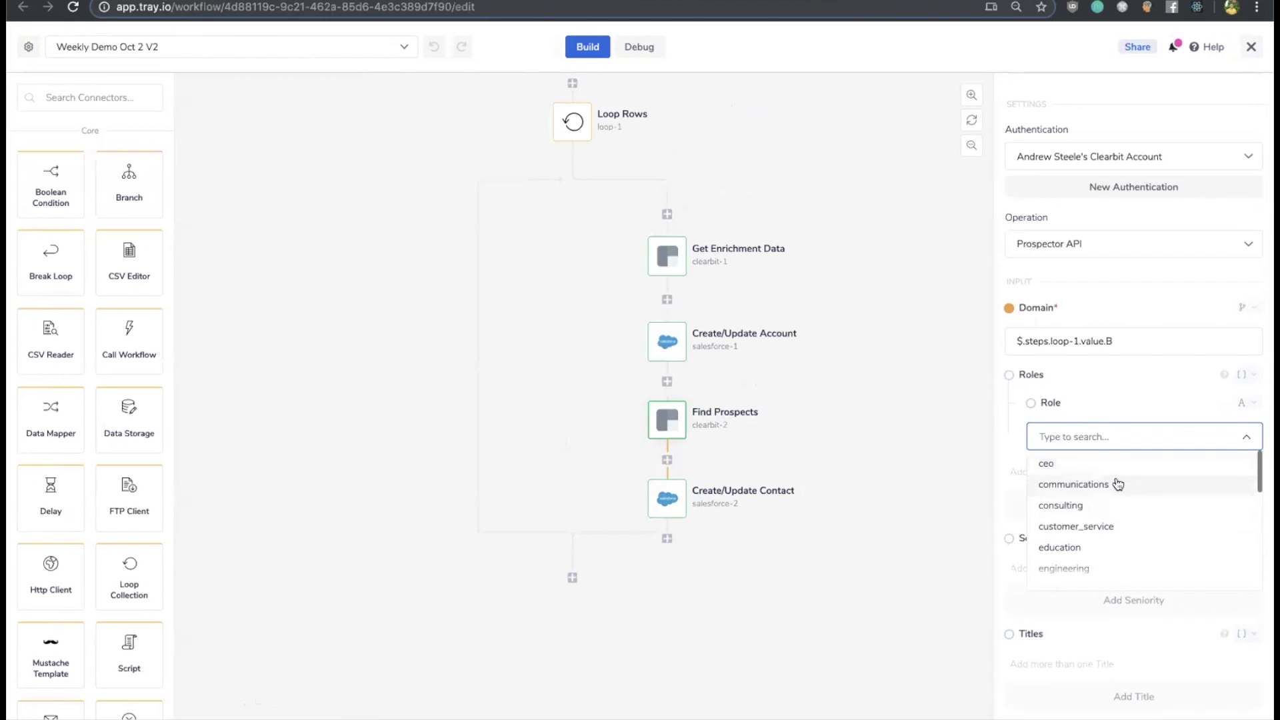
scroll(1117, 486, "down", 2)
scroll(1119, 485, "down", 2)
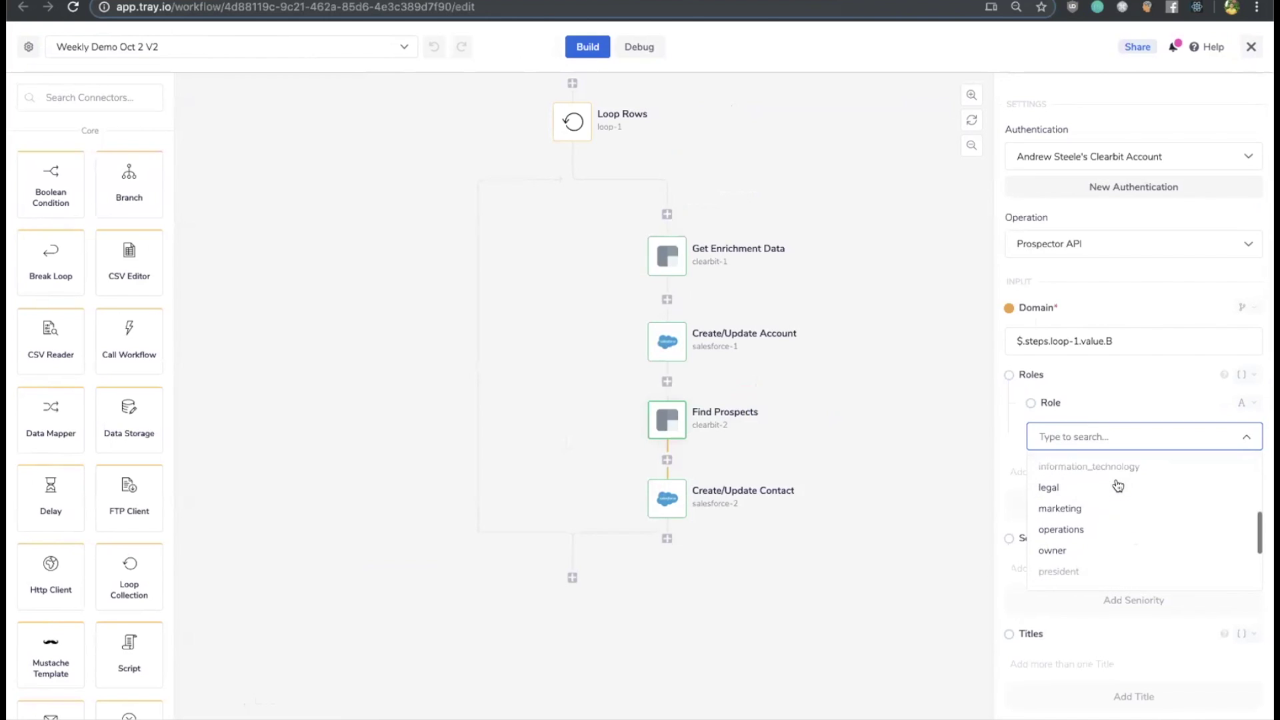
left_click(945, 398)
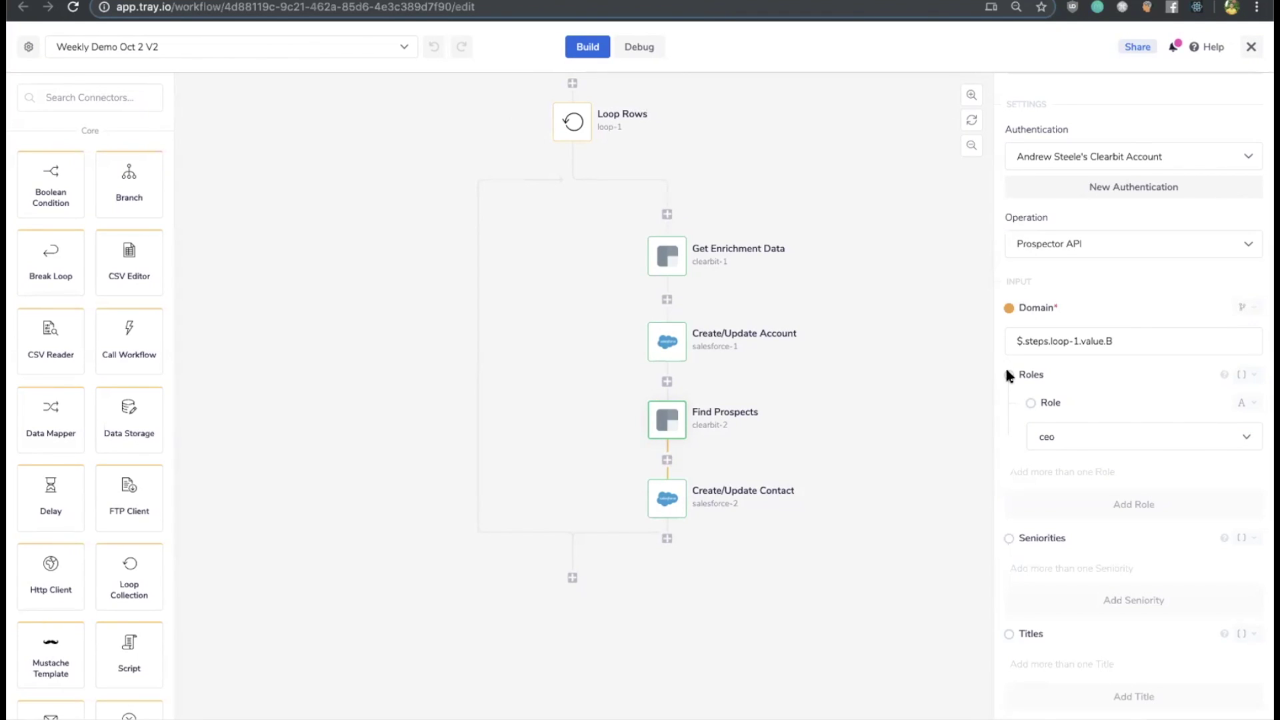
- Inspect the step log of the 10/03/2019 10:16:09 AM workflow run and return to the workflow editor
left_click(637, 46)
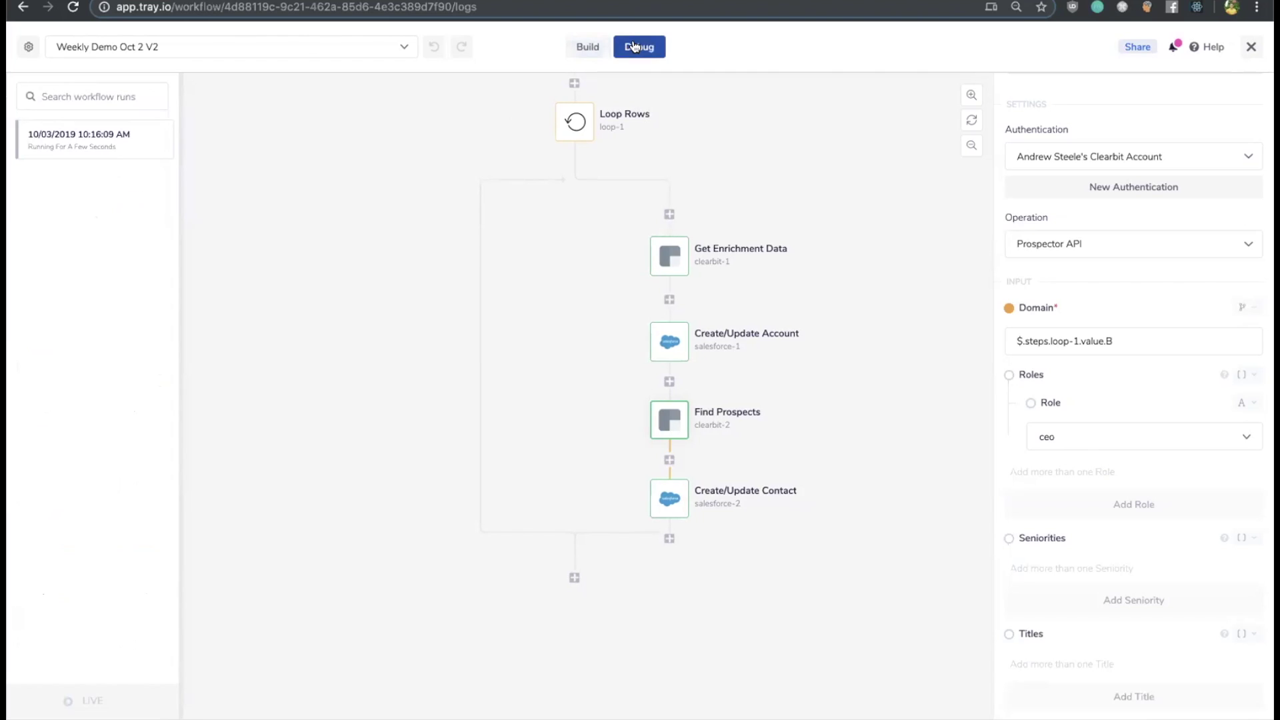
left_click(60, 143)
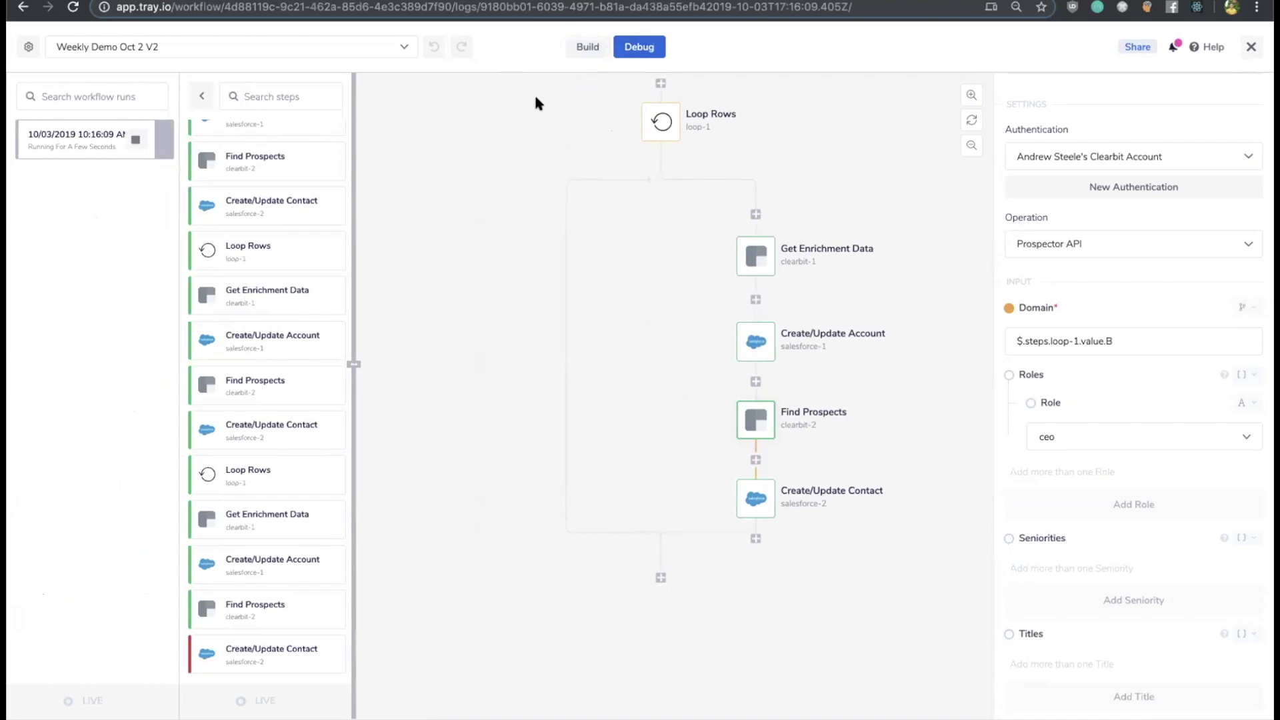
left_click(588, 47)
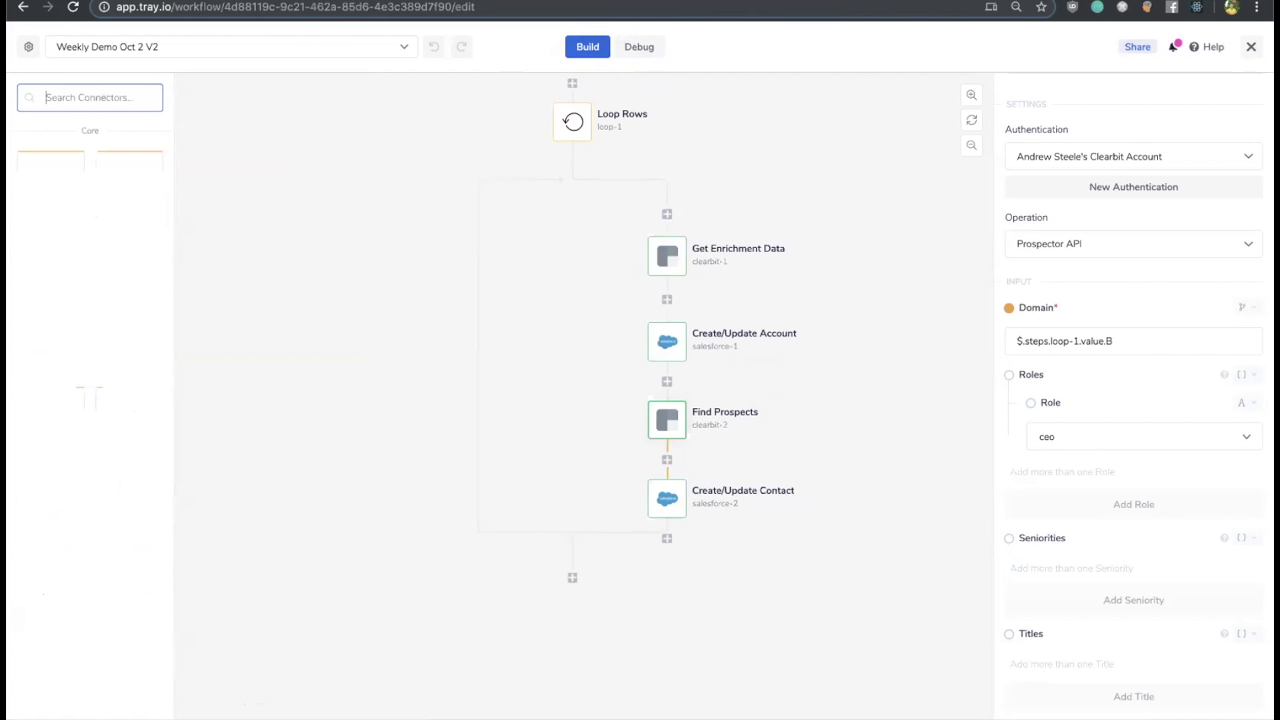
- Switch to Salesforce, reload the Airtable account and check its enriched details such as ownership, type and employees
left_click(595, 1)
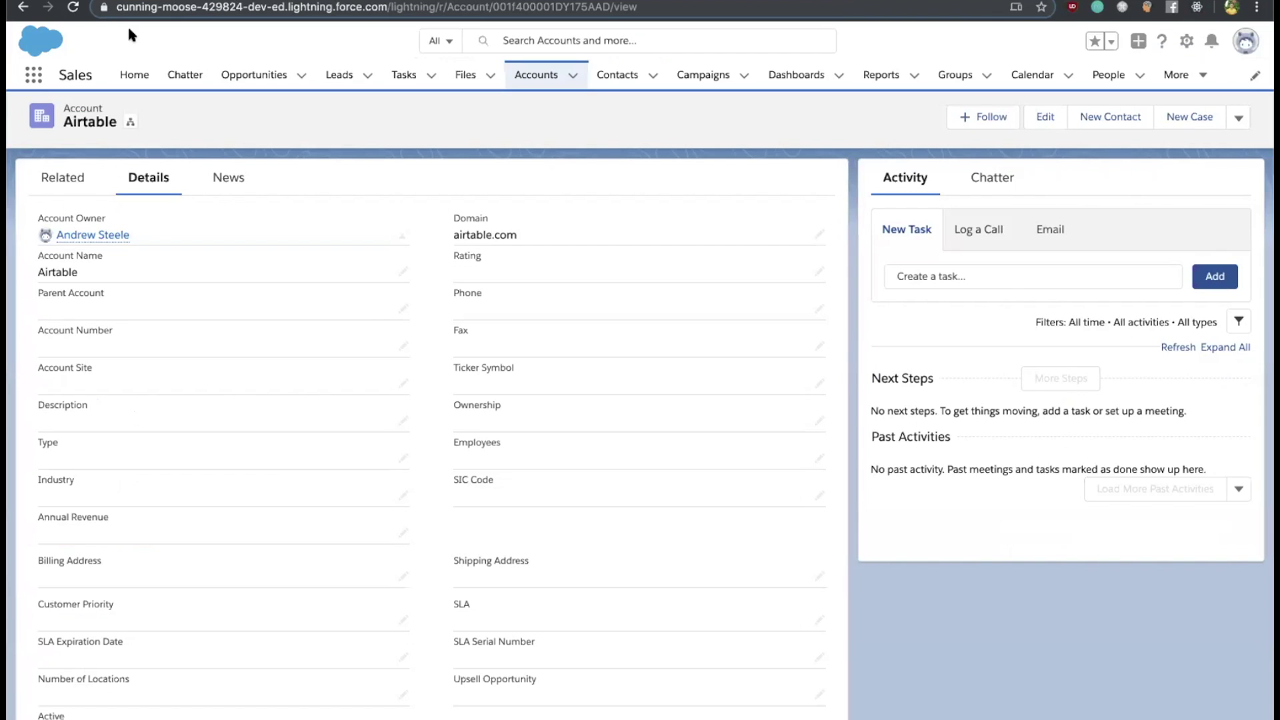
left_click(73, 7)
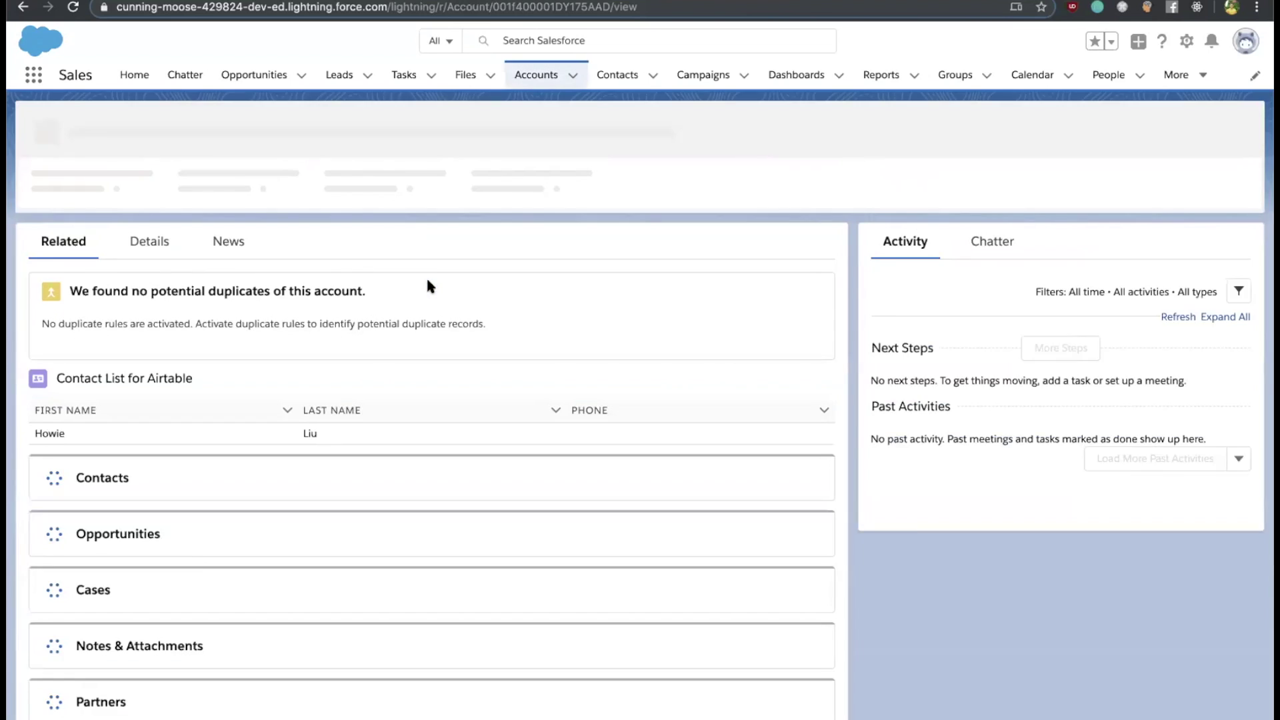
left_click(147, 243)
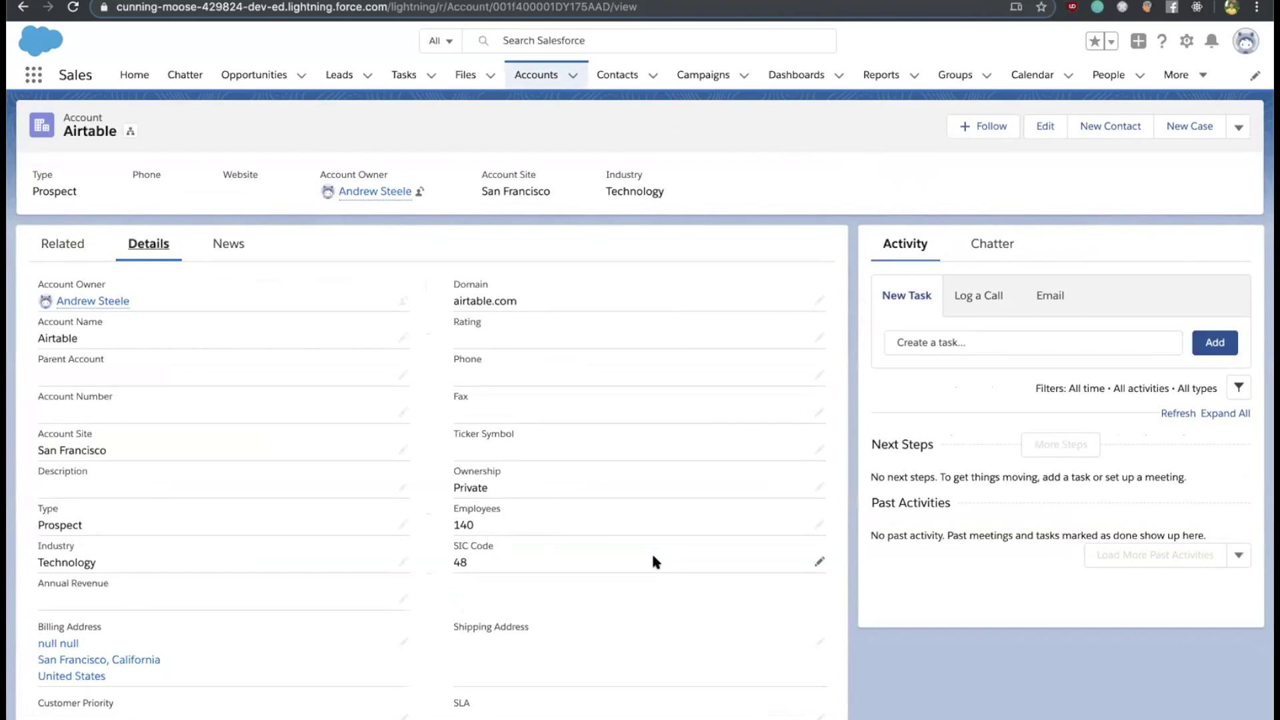
scroll(560, 512, "down", 1)
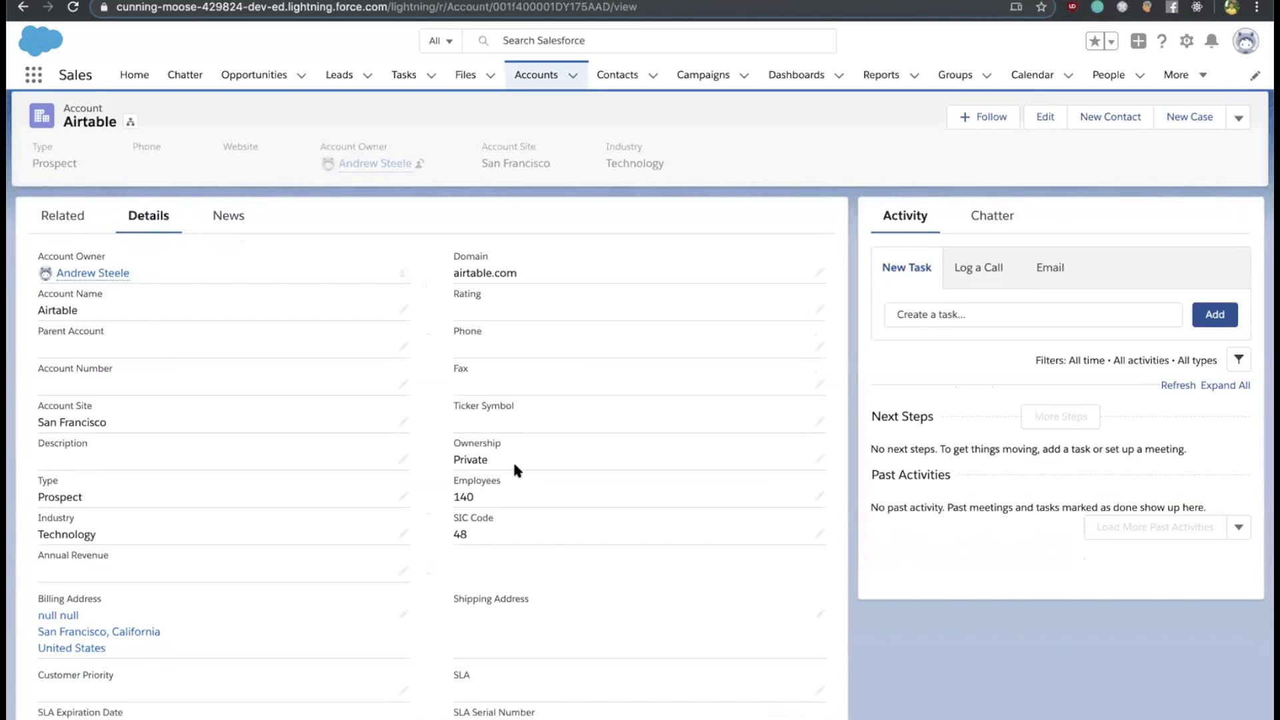
left_click_drag(514, 466, 555, 495)
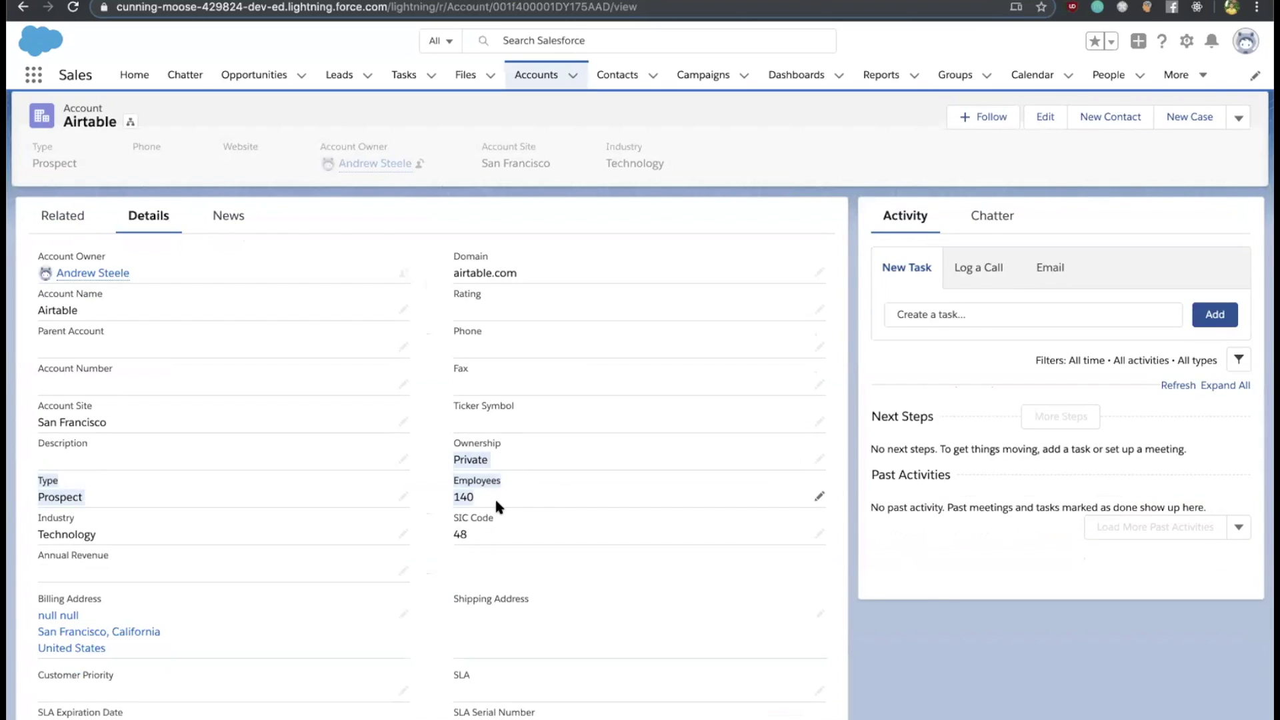
left_click(520, 509)
- Open the Airtable account's detail fields for editing and look through the industry, SIC code and billing address fields
double_click(471, 460)
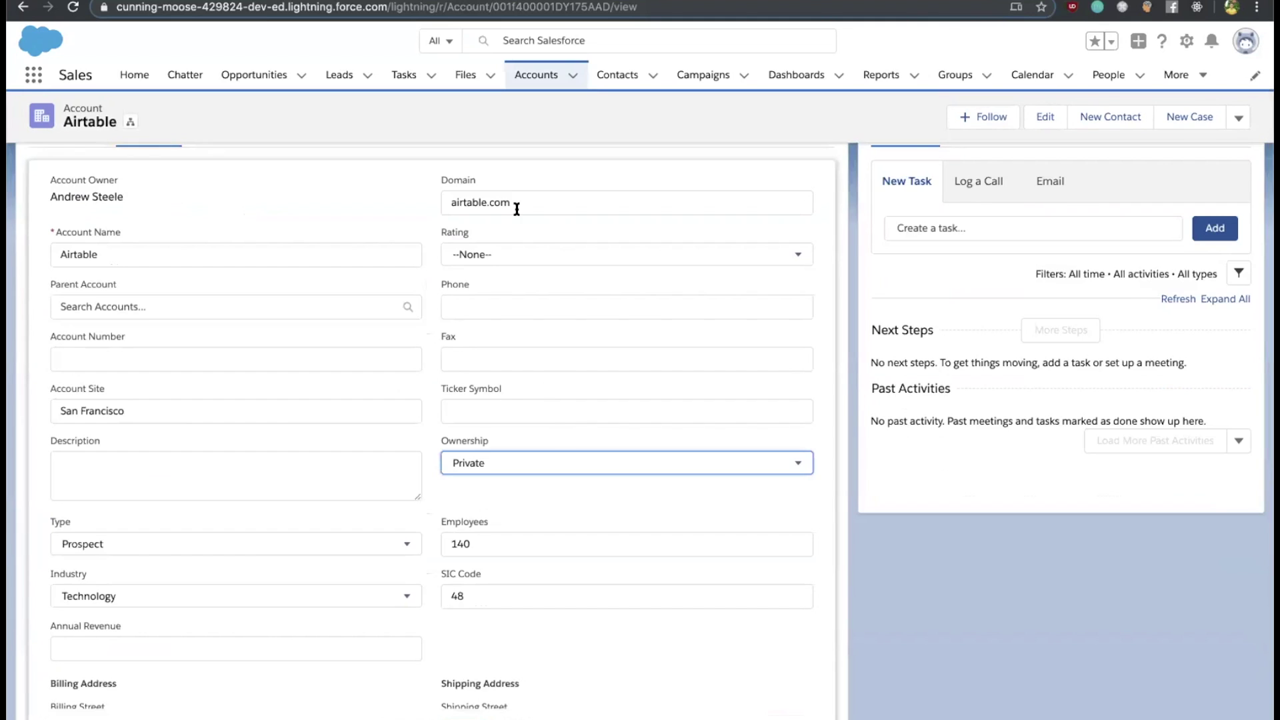
scroll(517, 207, "up", 3)
left_click(180, 253)
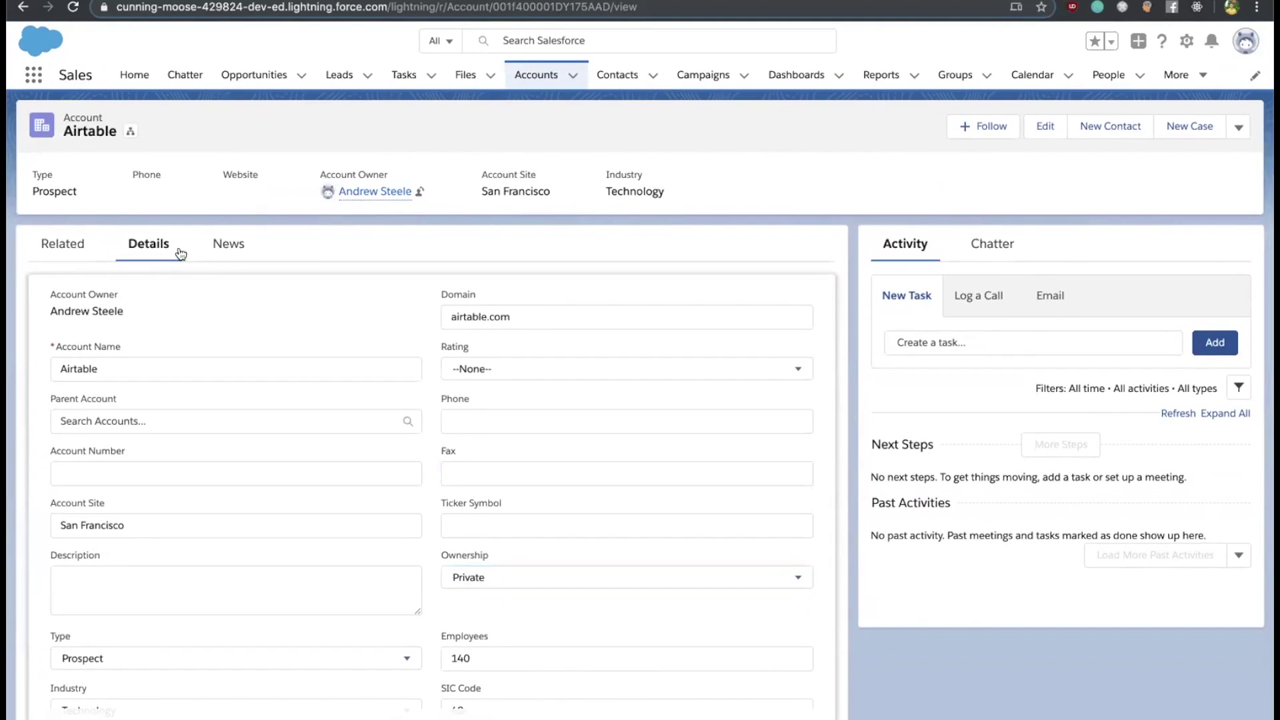
left_click(219, 250)
scroll(603, 374, "down", 4)
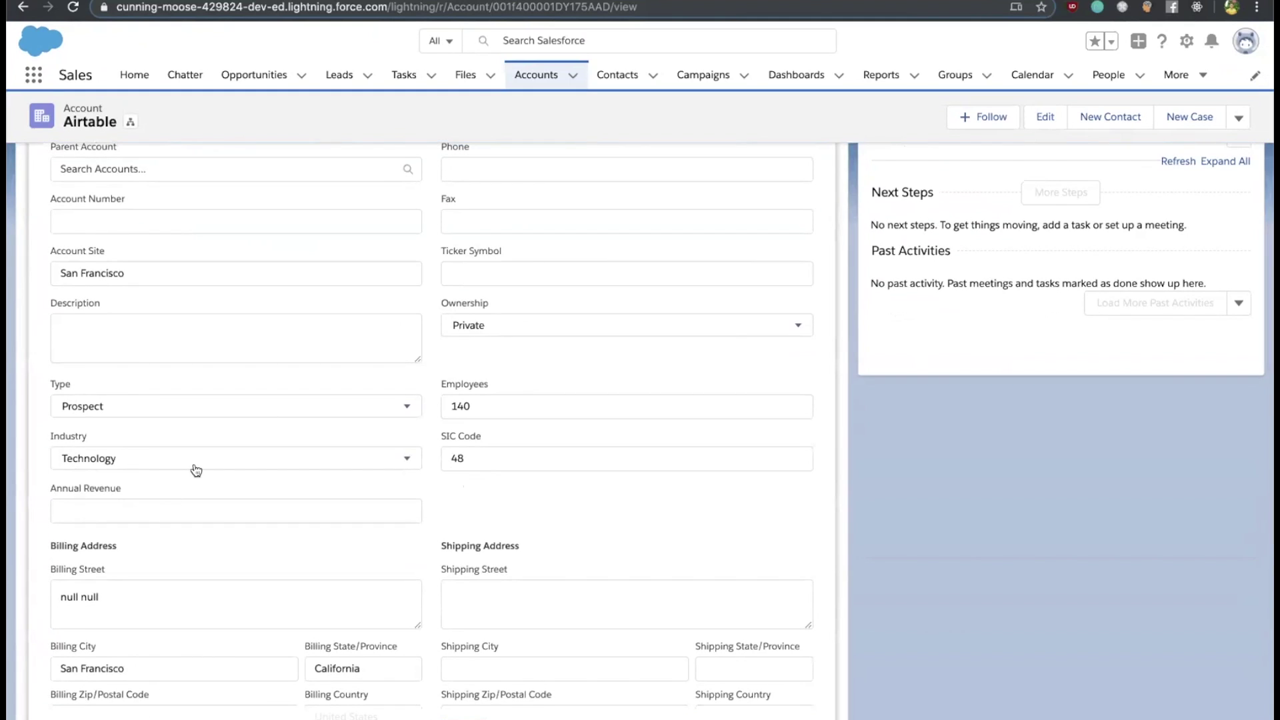
scroll(196, 467, "down", 2)
scroll(312, 579, "down", 3)
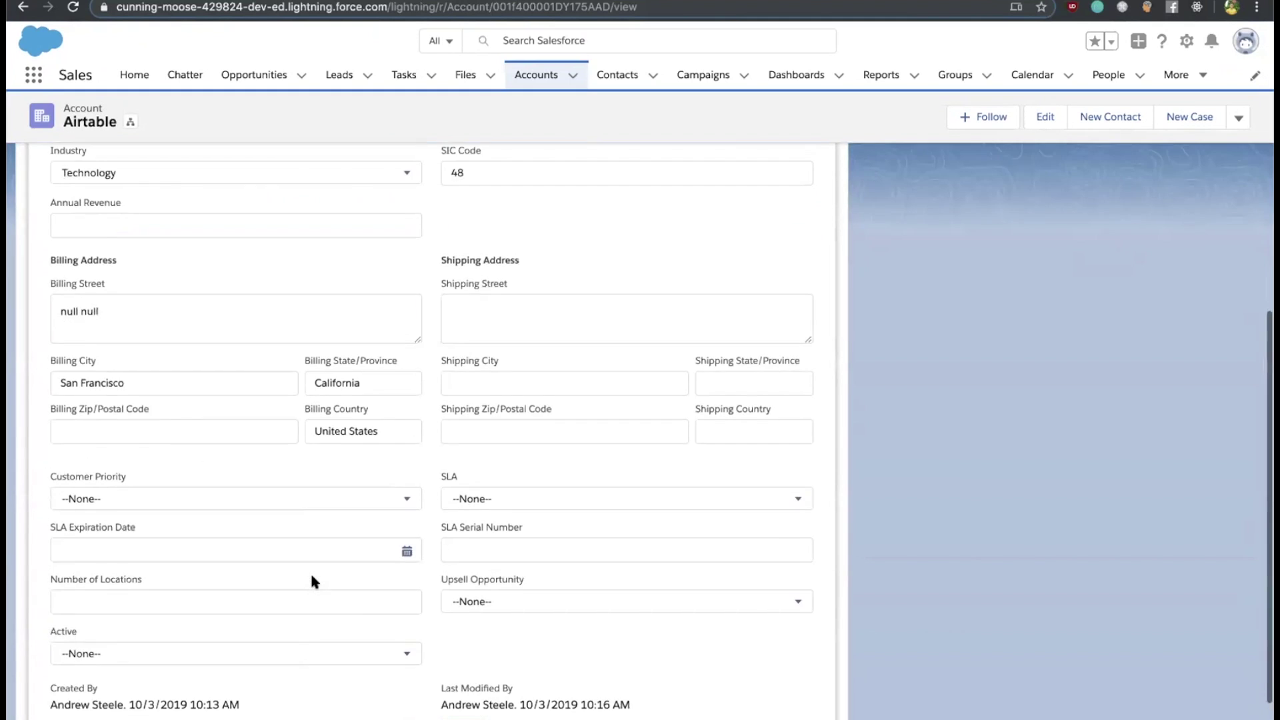
scroll(312, 577, "up", 10)
- Show the Airtable account's related records and check the contact created for it
left_click(78, 250)
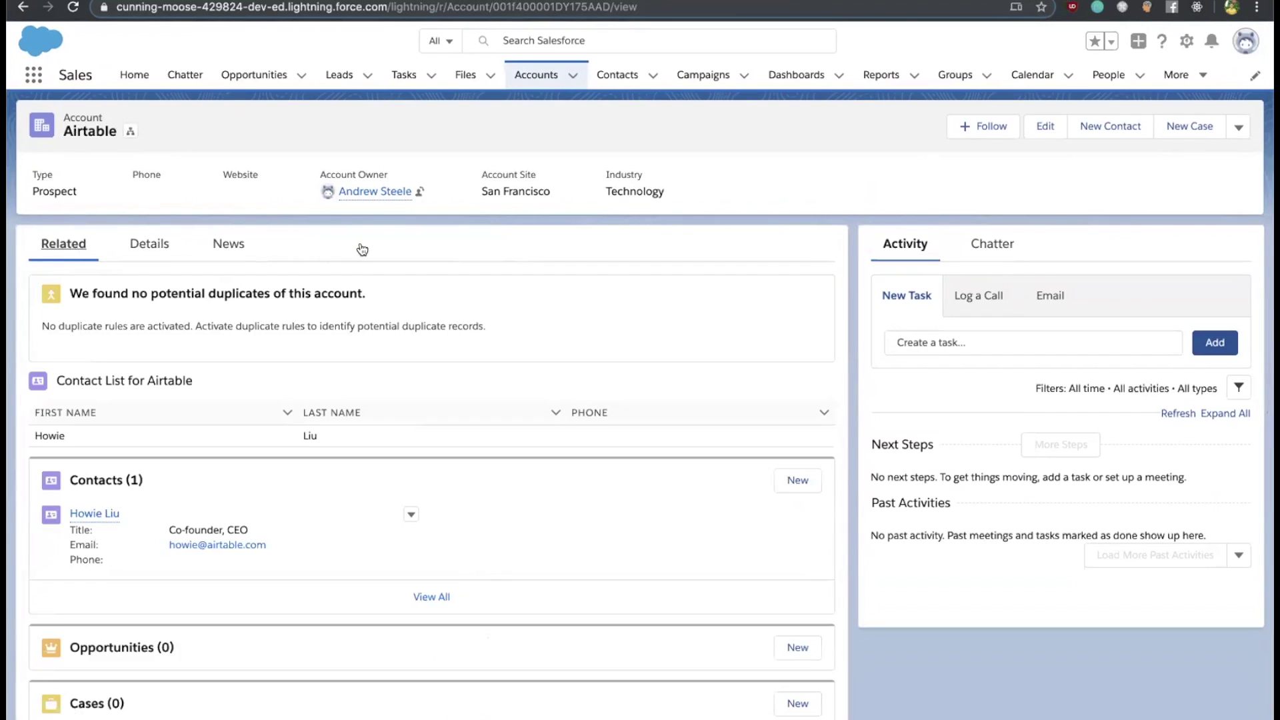
scroll(440, 587, "down", 1)
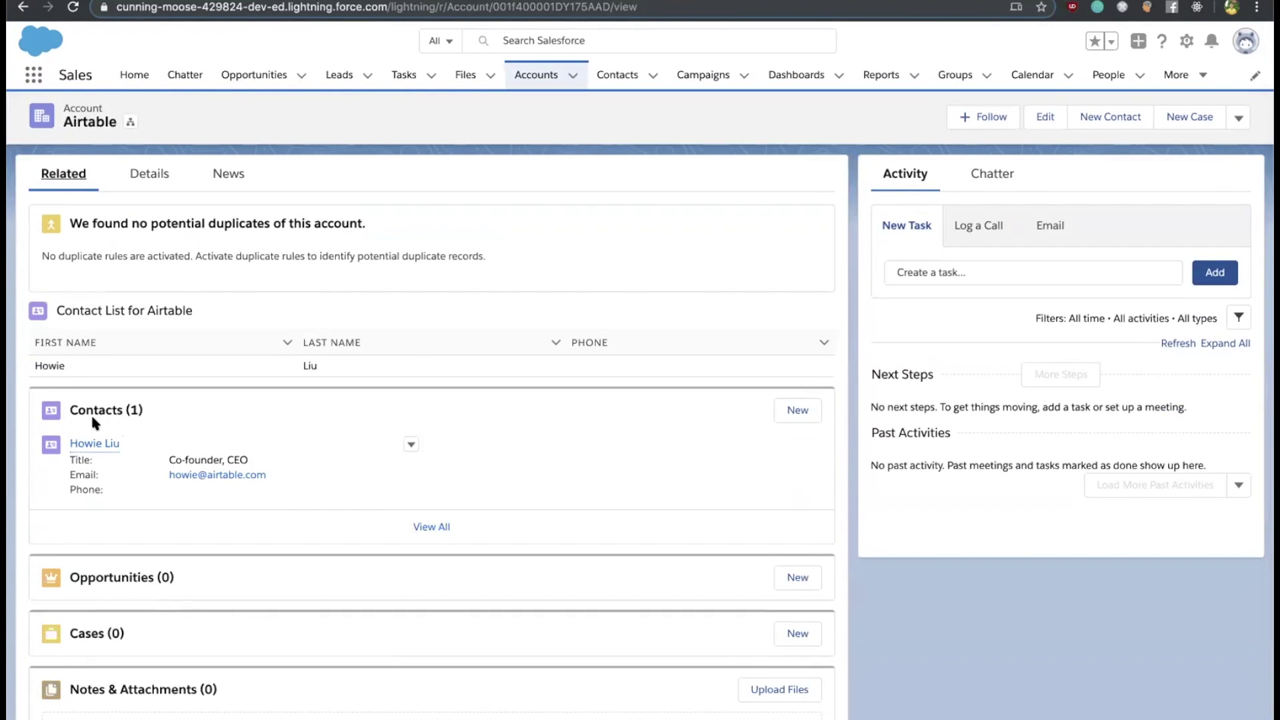
mouse_move(85, 450)
- Switch back to the Tray.io workflow and add a Boolean Condition after the Create/Update Contact step inside the loop
left_click(600, 0)
mouse_move(696, 348)
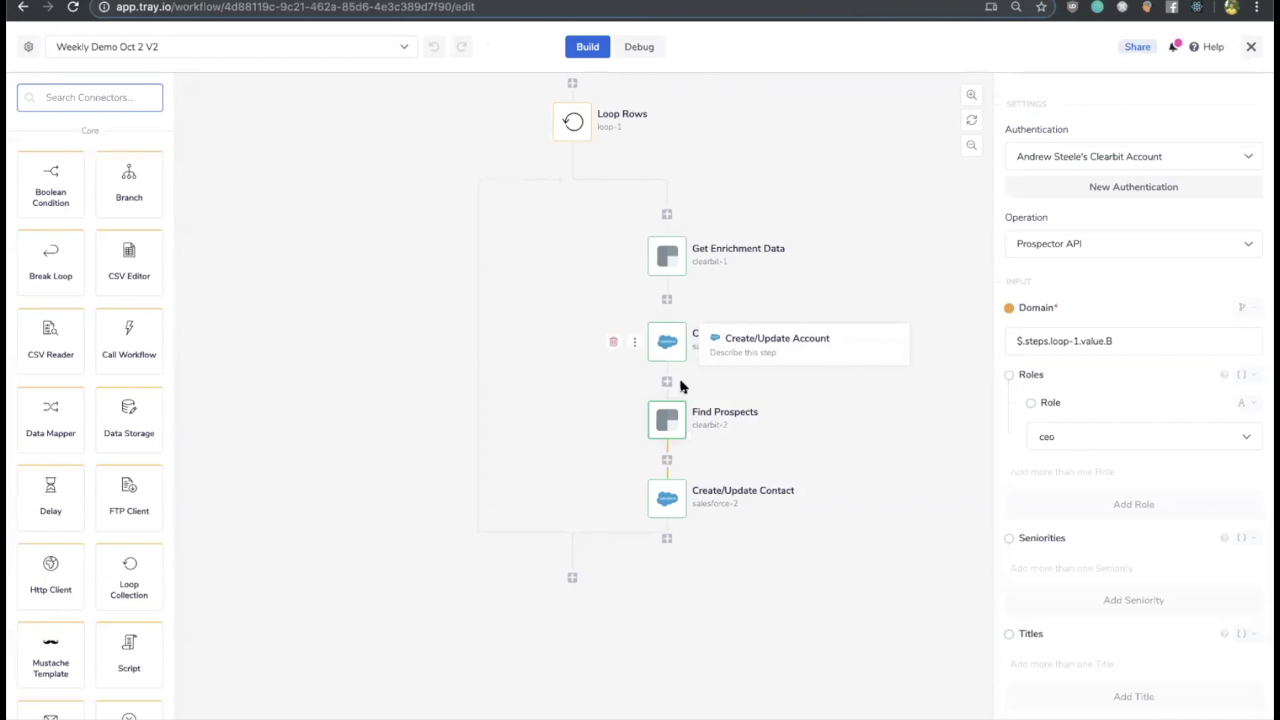
scroll(679, 377, "down", 1)
mouse_move(656, 458)
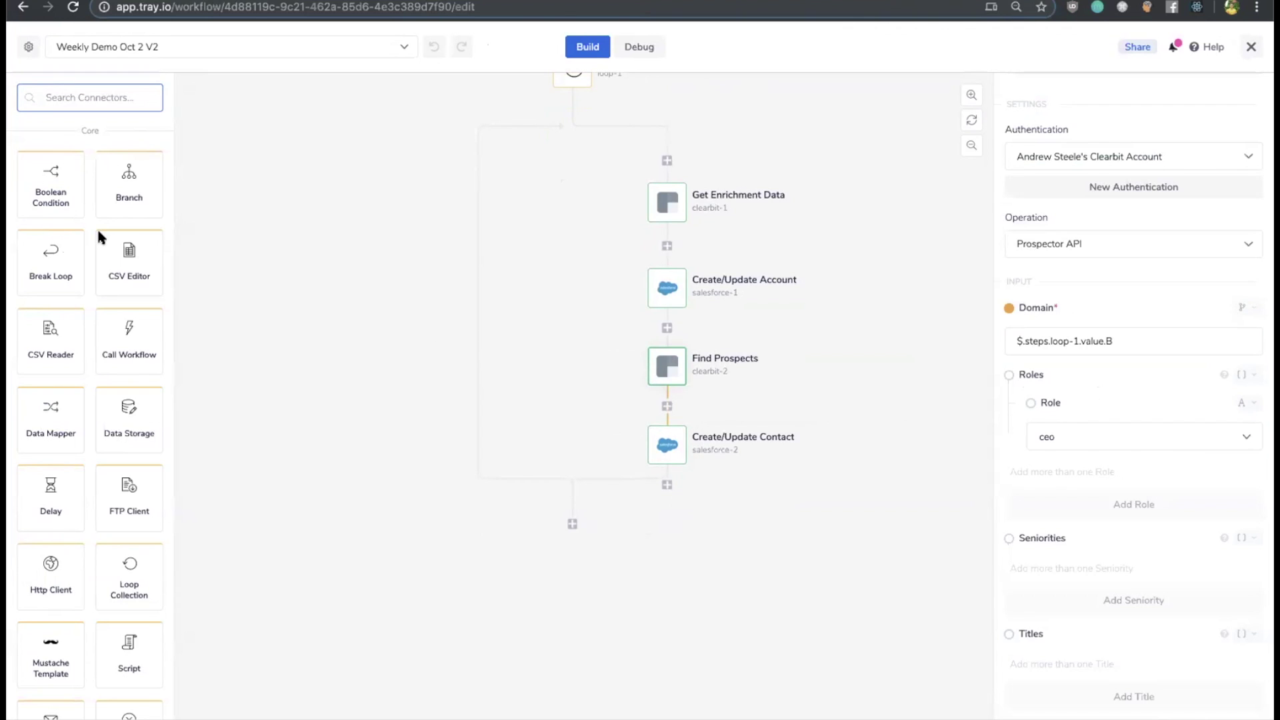
left_click_drag(45, 182, 667, 487)
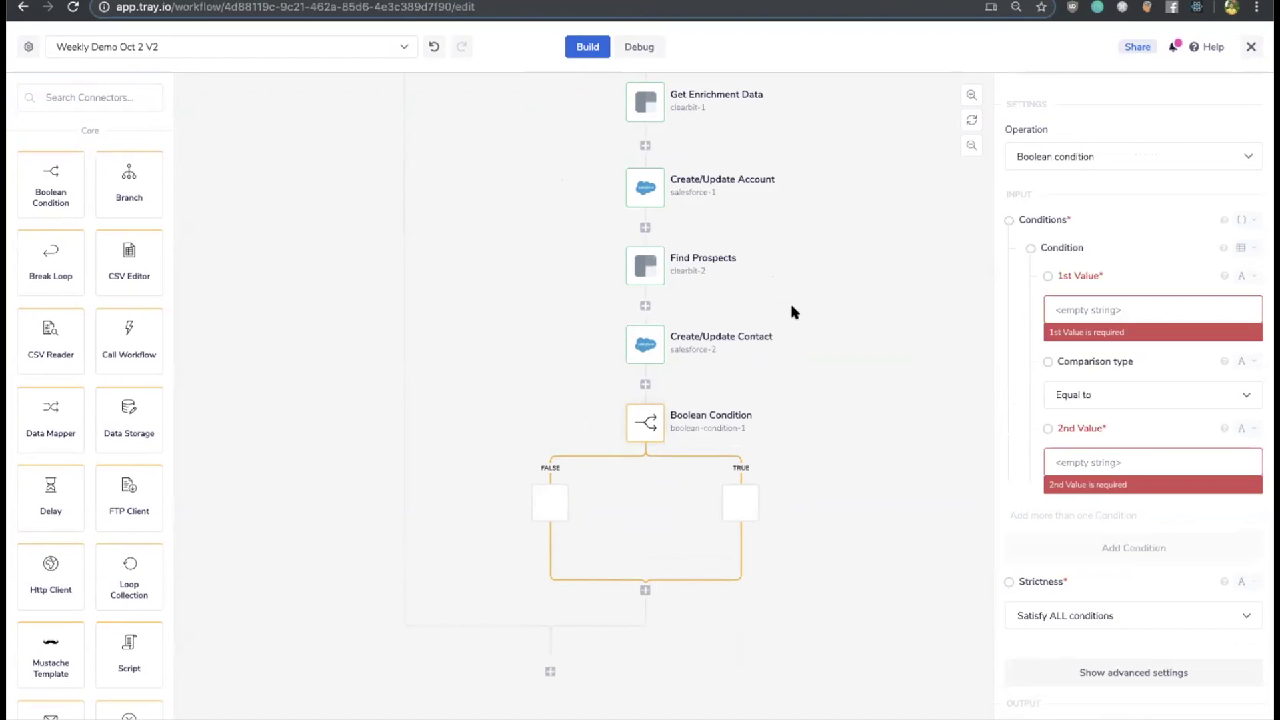
- Map the condition's 1st value to the annualRevenue metric from the Get Enrichment Data step
scroll(1105, 255, "up", 2)
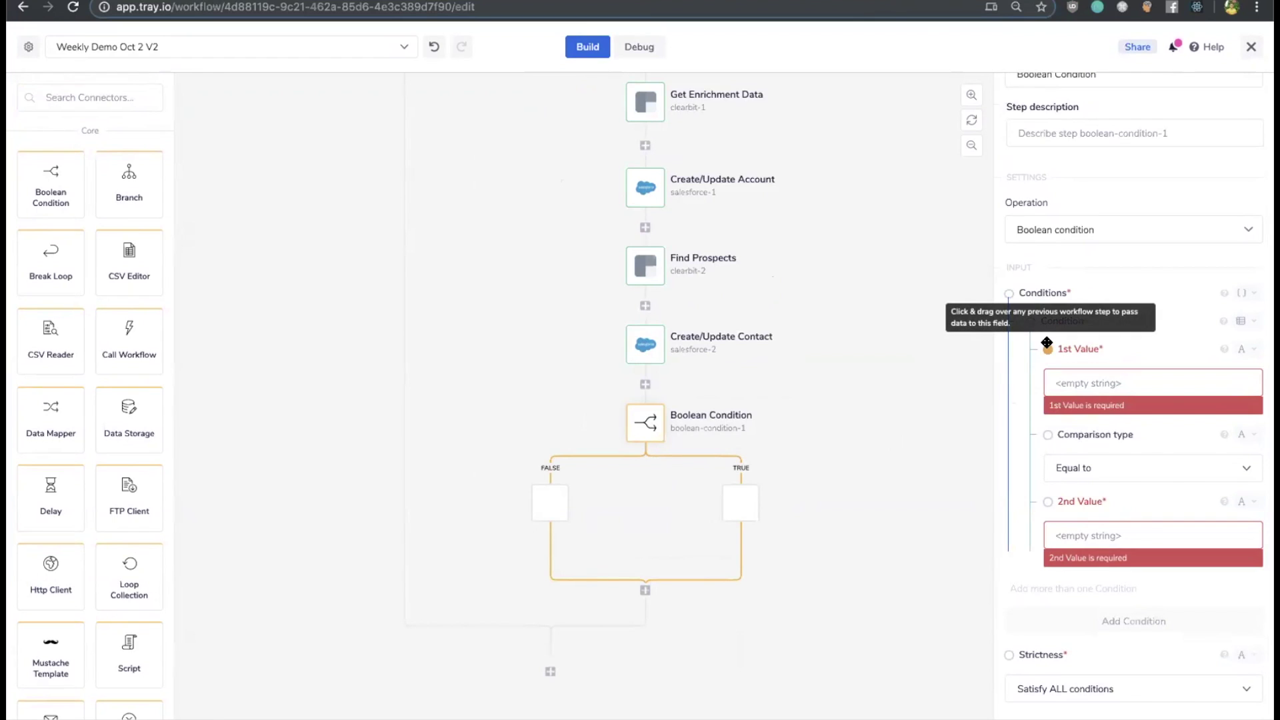
scroll(802, 230, "up", 2)
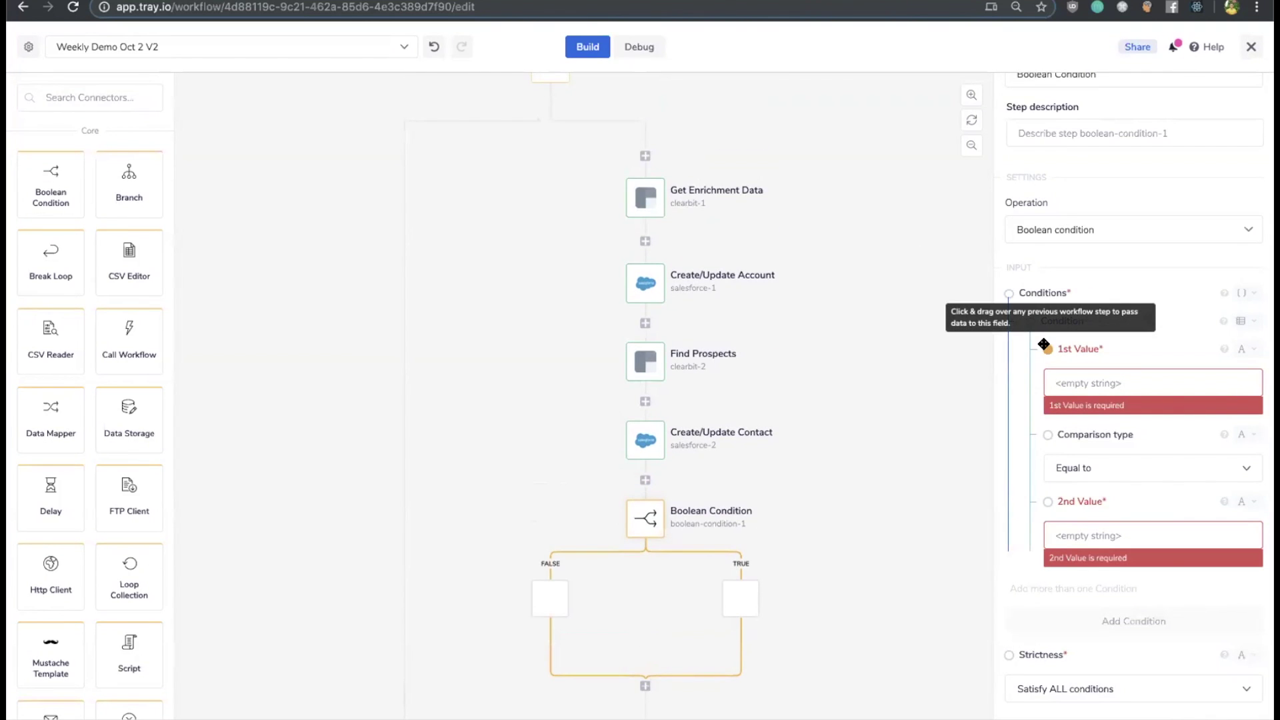
left_click_drag(733, 292, 644, 202)
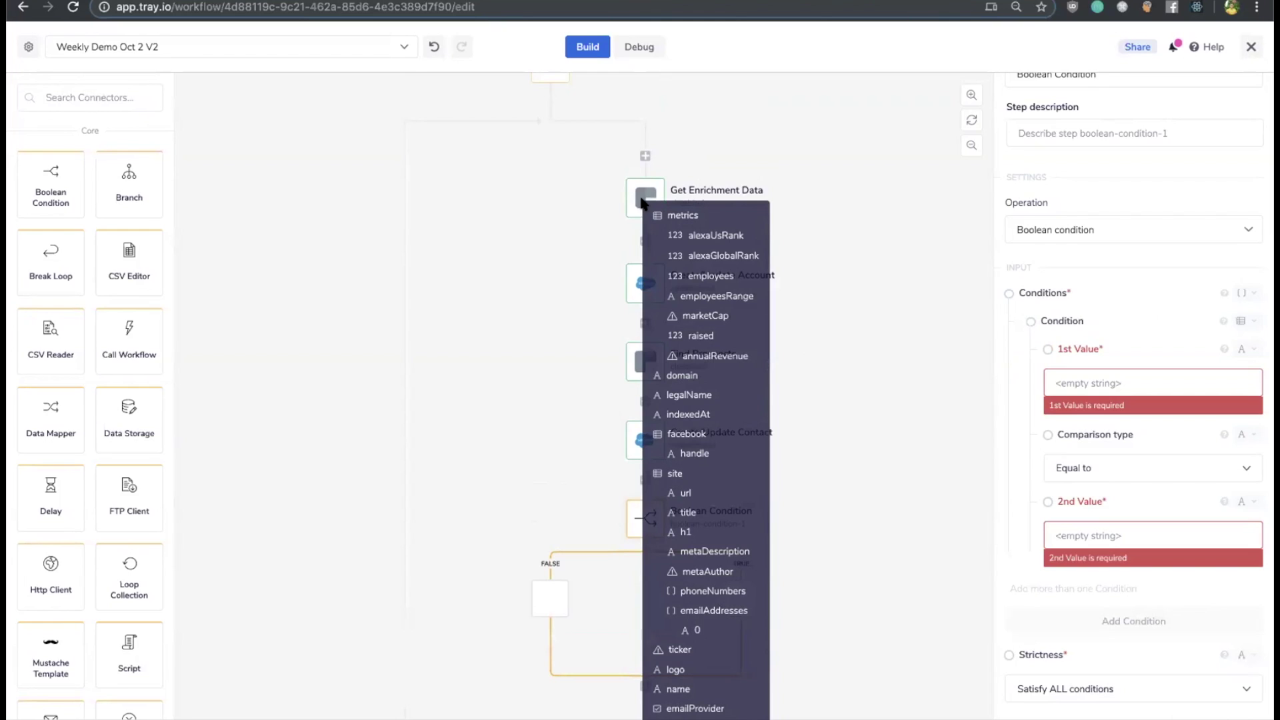
left_click_drag(643, 202, 706, 358)
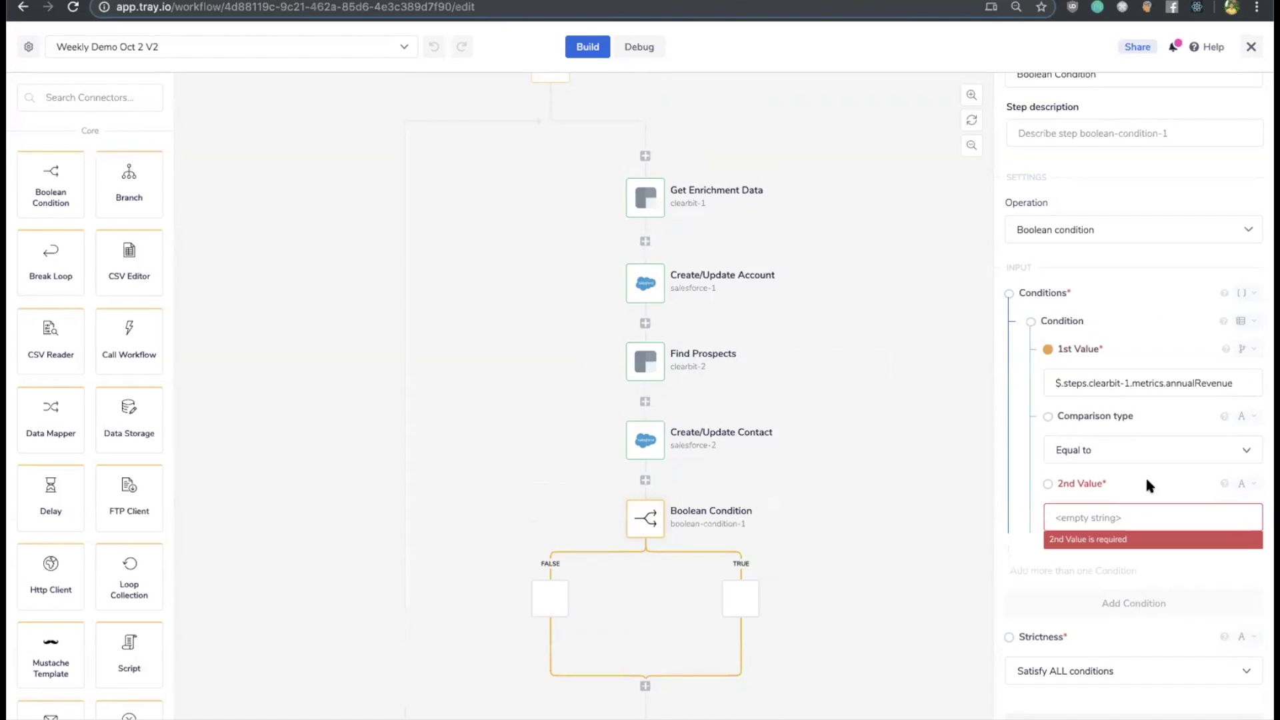
- Set the comparison type to Greater or equal than and the 2nd value to the number 5000000
left_click(1176, 453)
scroll(1143, 541, "down", 1)
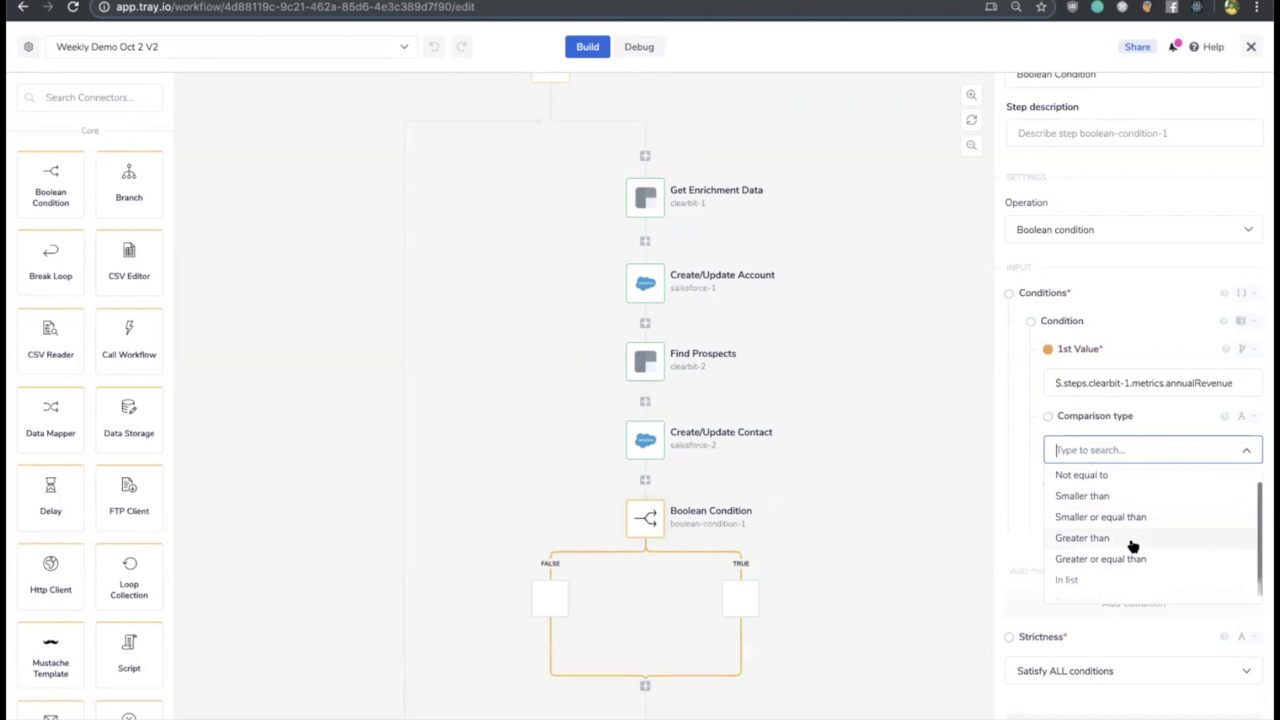
left_click(1143, 558)
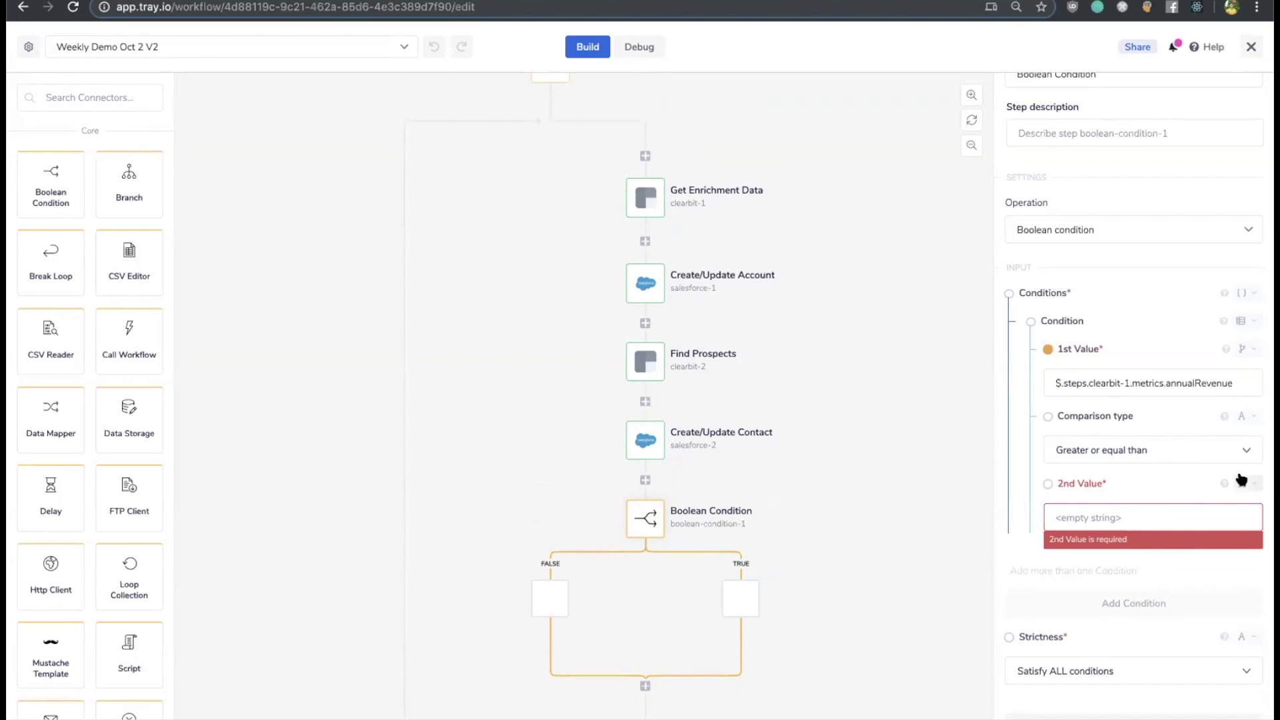
left_click(1243, 483)
left_click(1222, 541)
left_click(1166, 520)
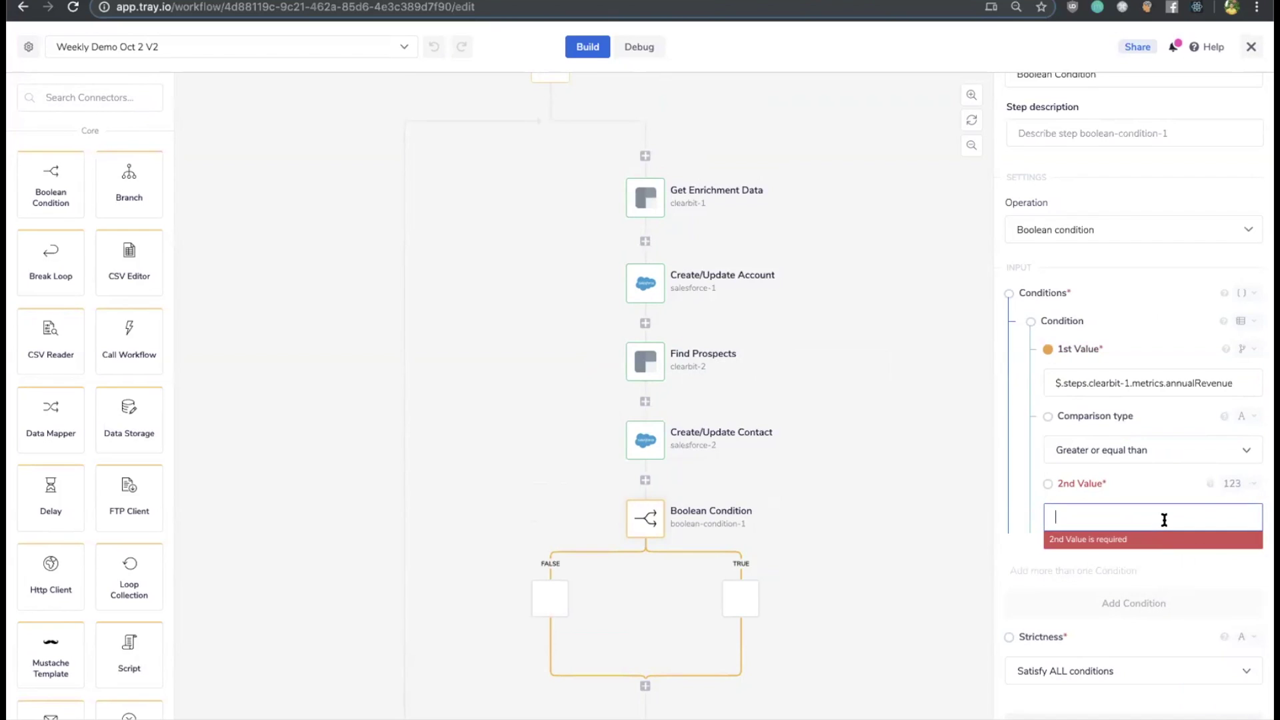
type("5000000")
left_click(909, 547)
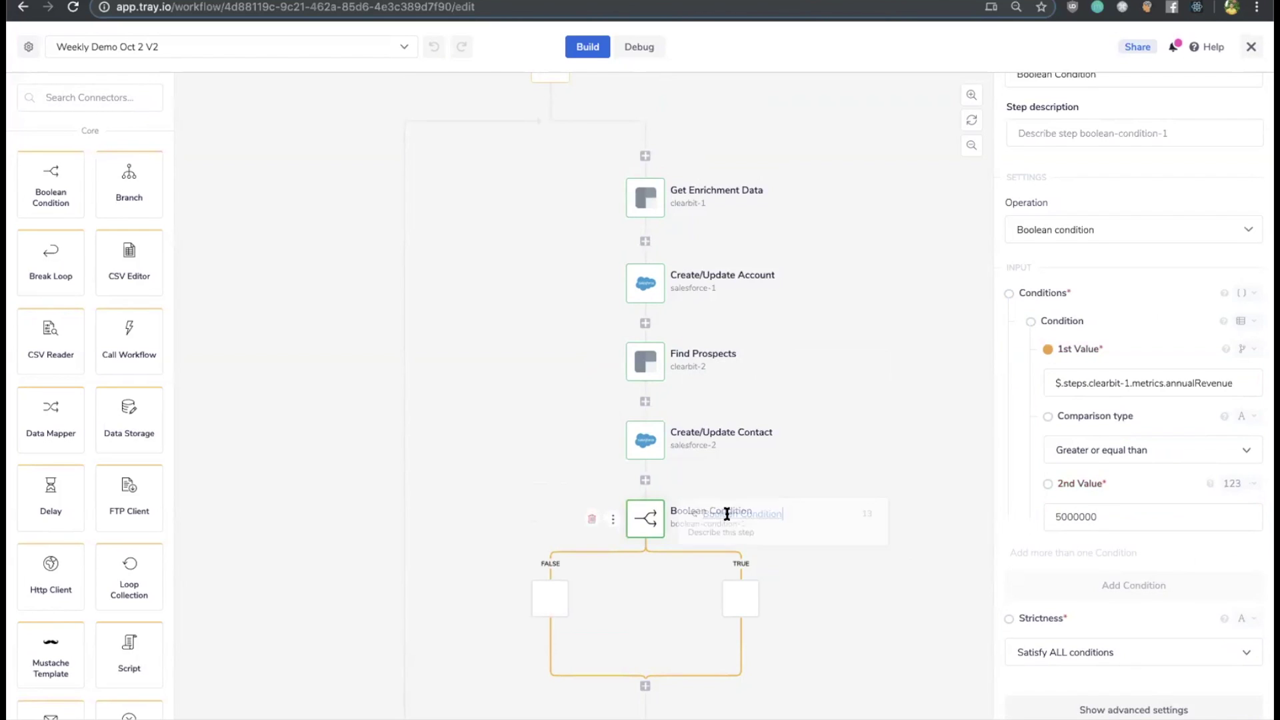
- Rename the Boolean Condition step as "Revenue > $5mil" and save the new title
triple_click(732, 514)
type("Revenu")
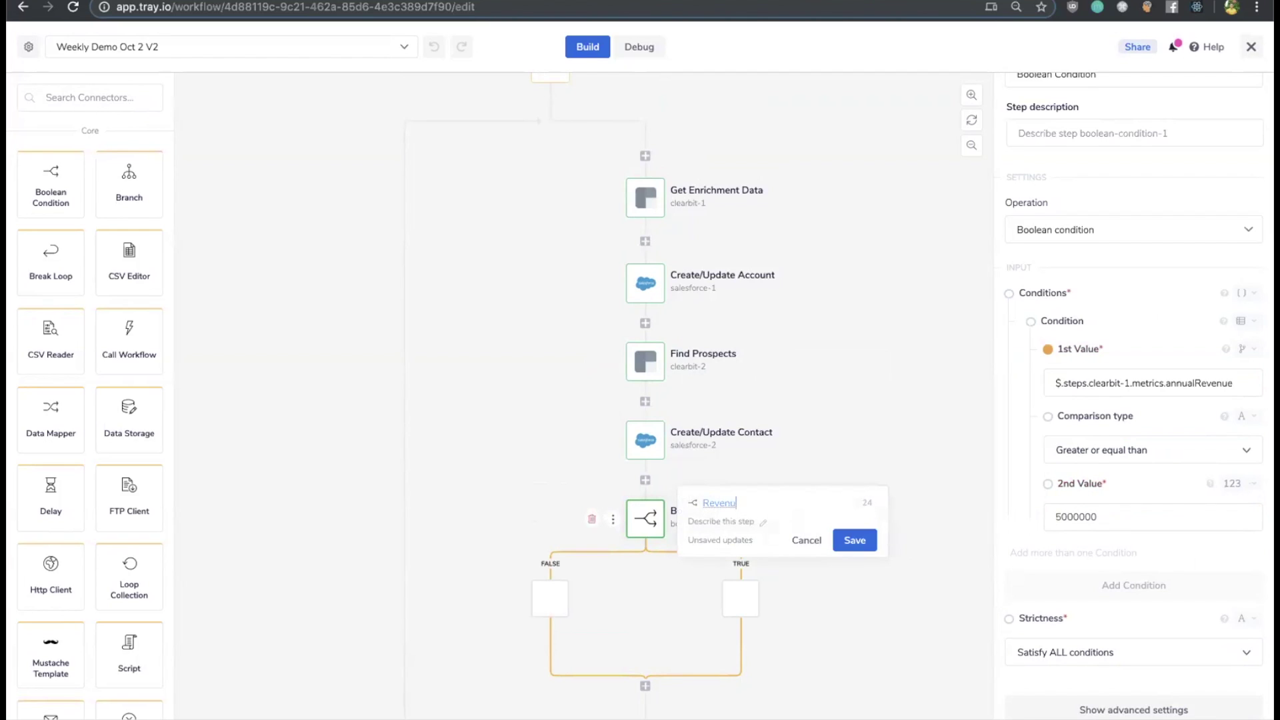
type("e > $5mil")
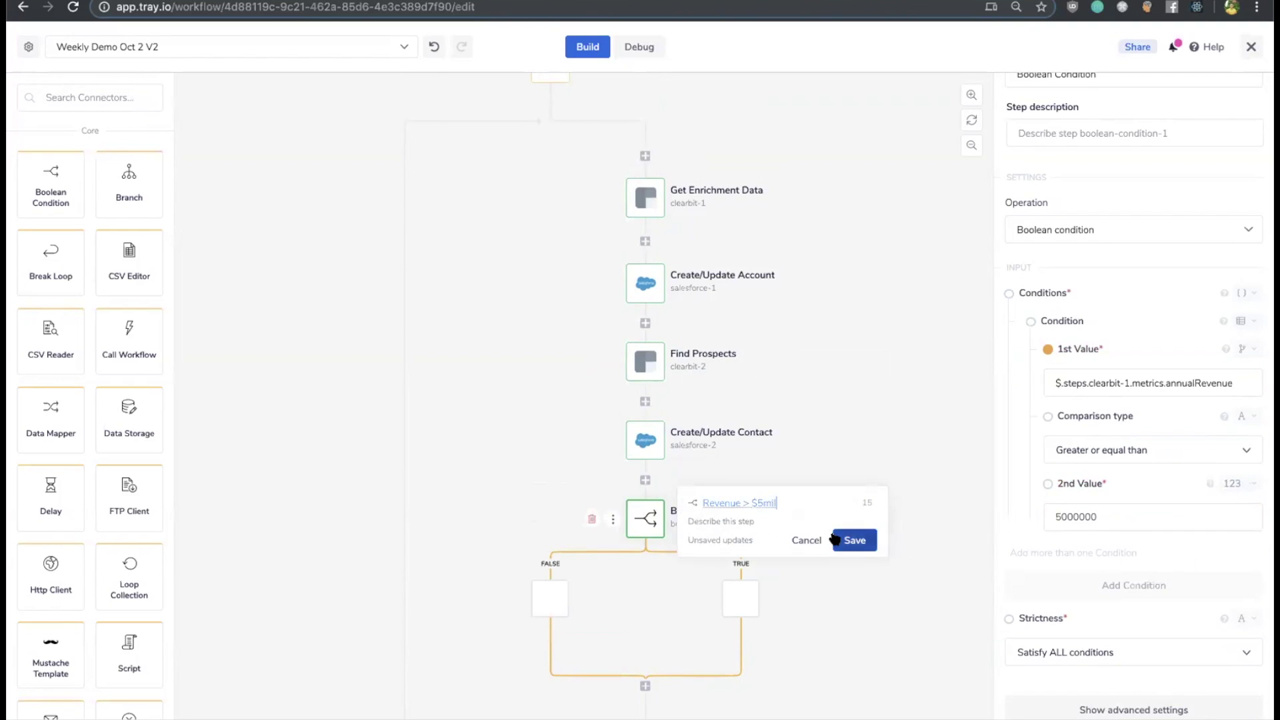
left_click(855, 540)
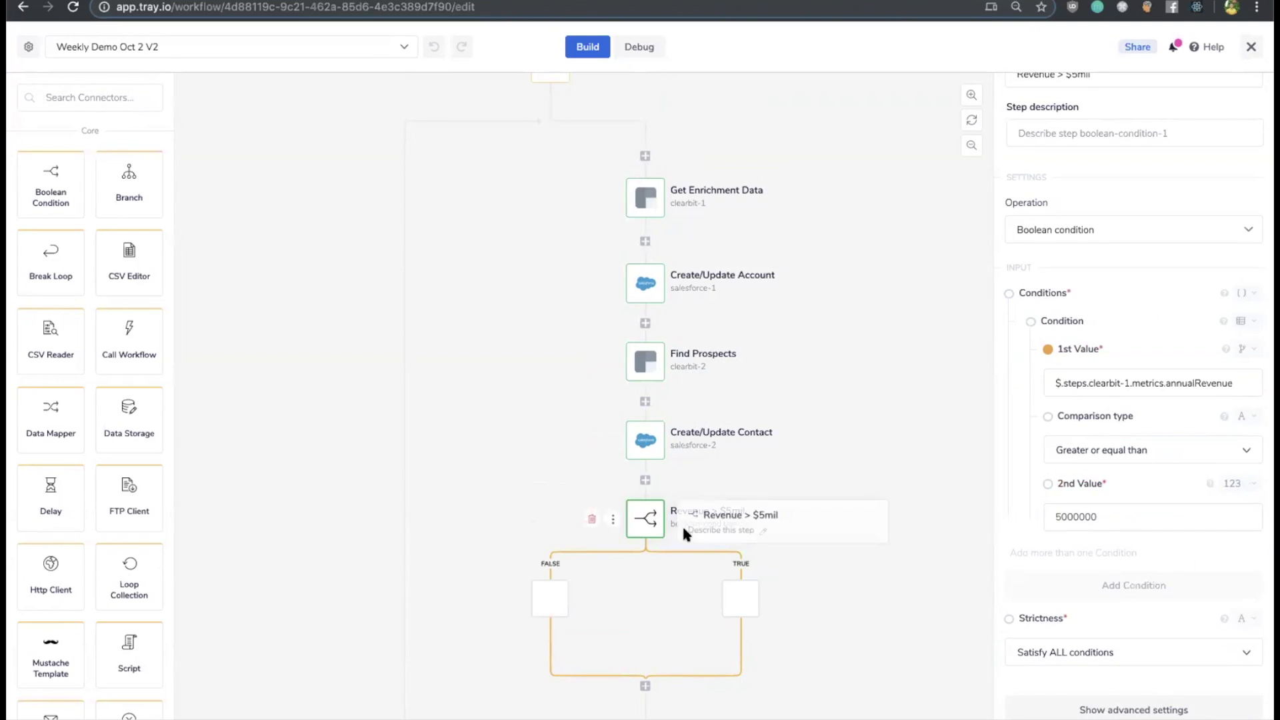
- Search the connectors for slack and add a Slack step to the TRUE branch of the Revenue > $5mil condition
scroll(684, 529, "down", 1)
left_click(55, 93)
type("slack")
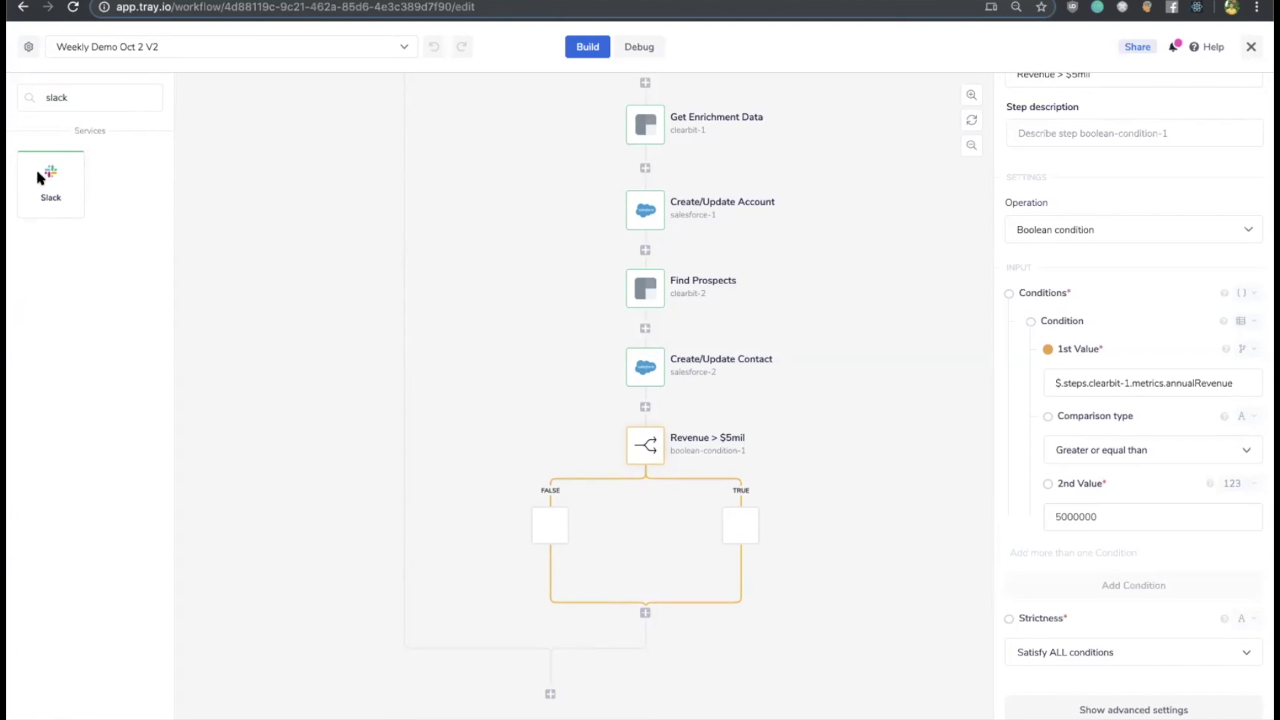
left_click_drag(38, 177, 740, 534)
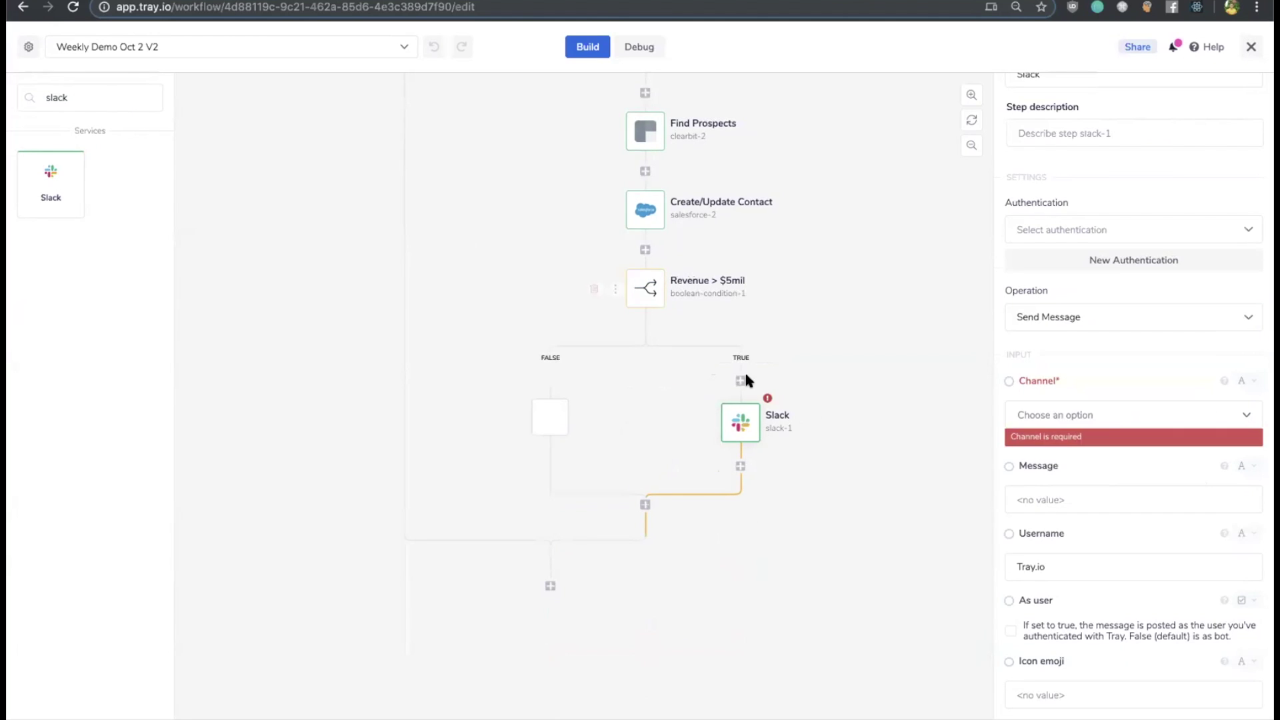
- Keep Send Message as the Slack step's operation and authenticate it with the personal Slack account
scroll(1122, 383, "up", 1)
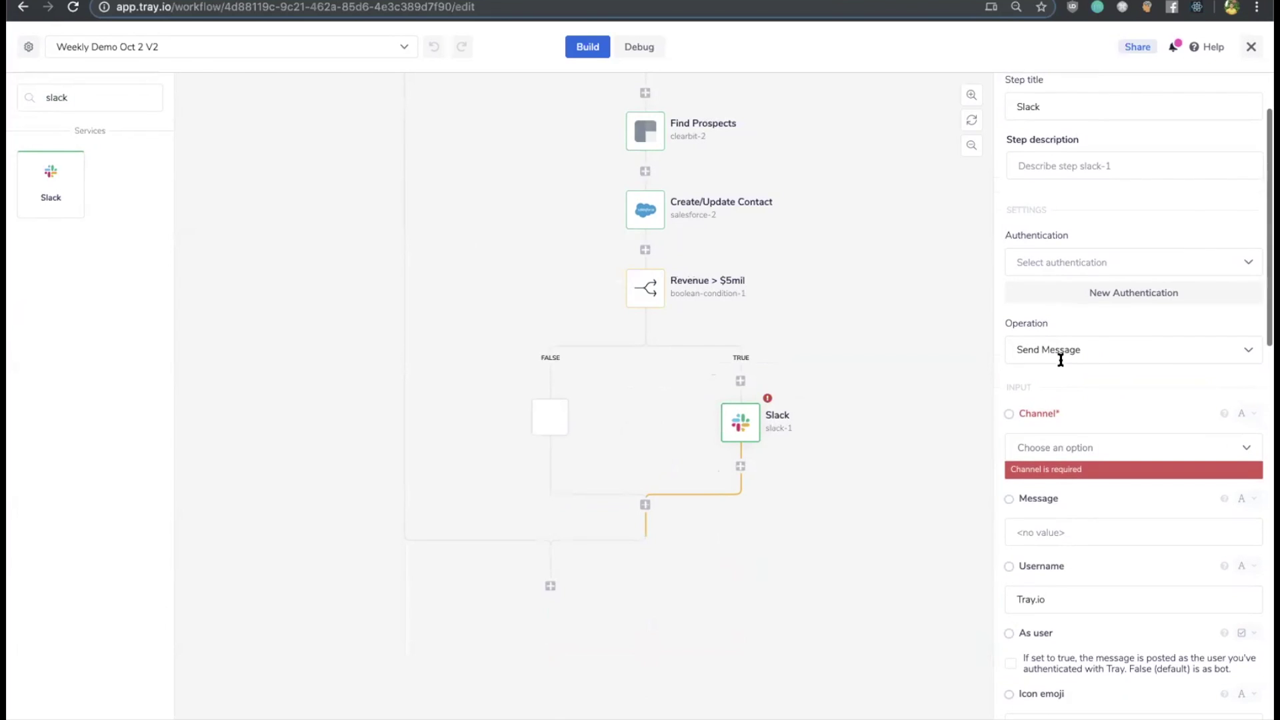
left_click(1099, 343)
left_click(971, 332)
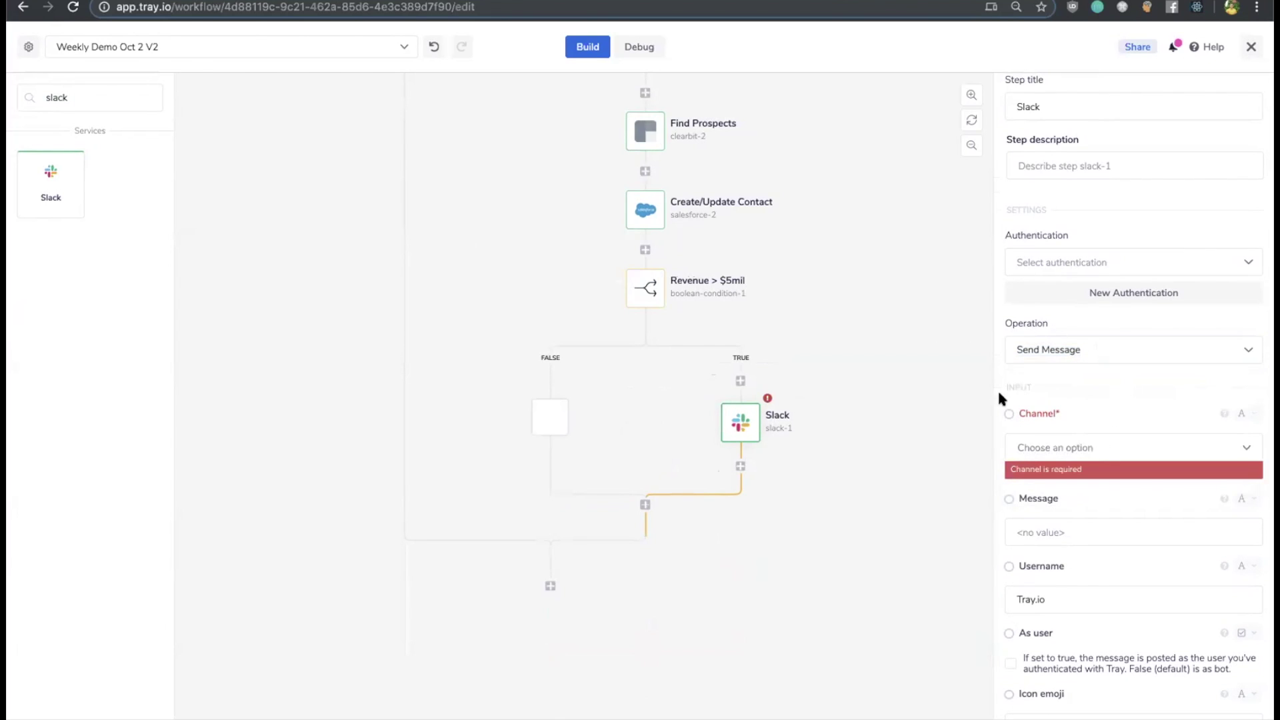
left_click(1037, 448)
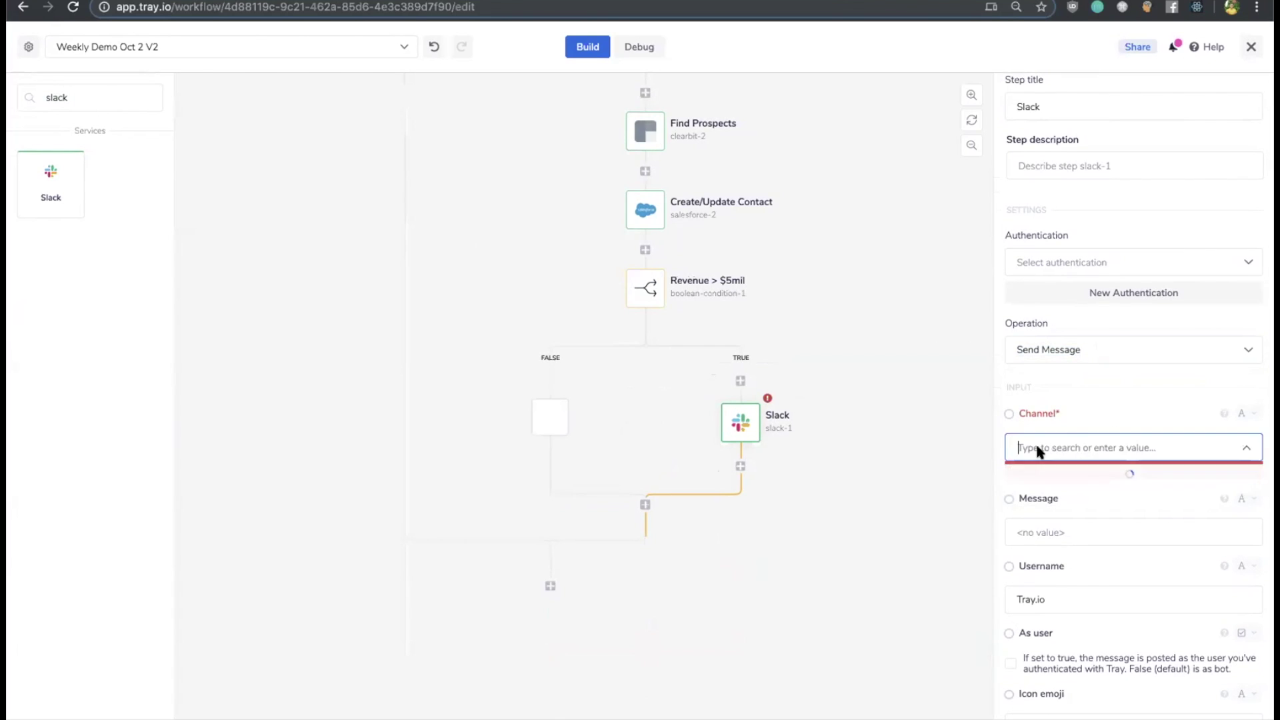
left_click(924, 261)
left_click(1053, 257)
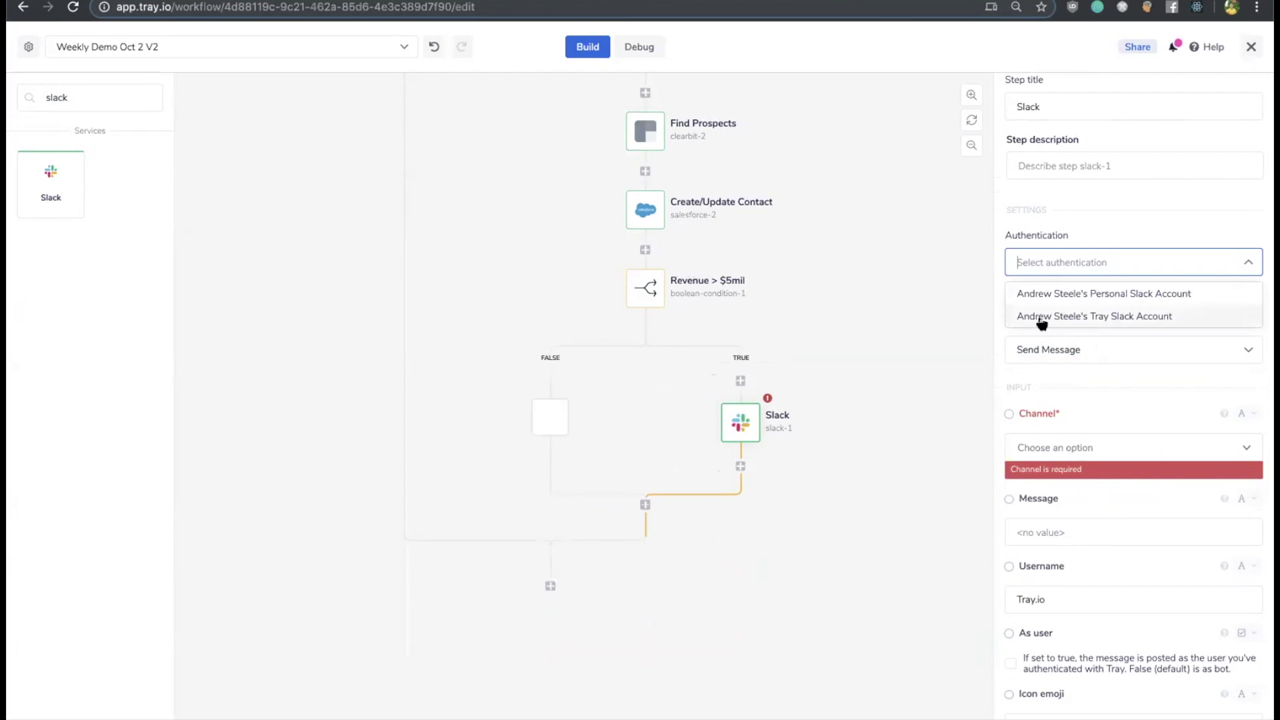
left_click(1066, 296)
- Set the Slack message's channel to #enterprise-sales
left_click(1036, 448)
type("sales")
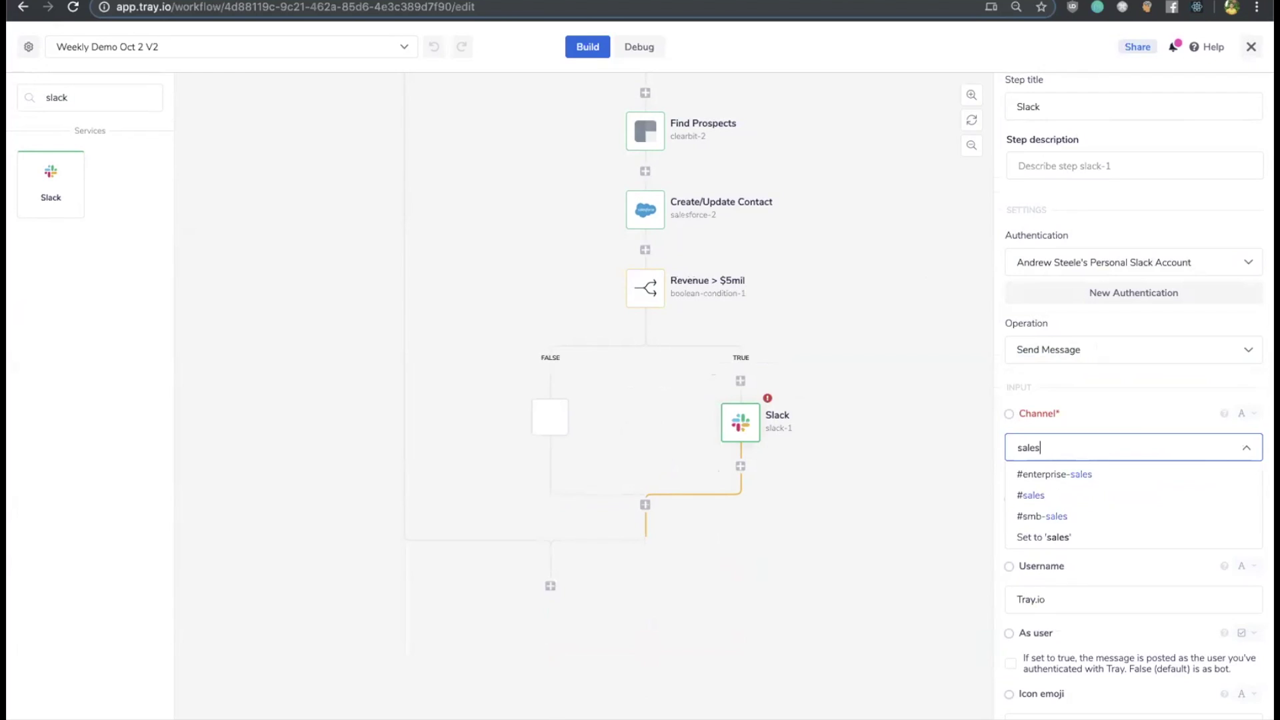
left_click(1043, 474)
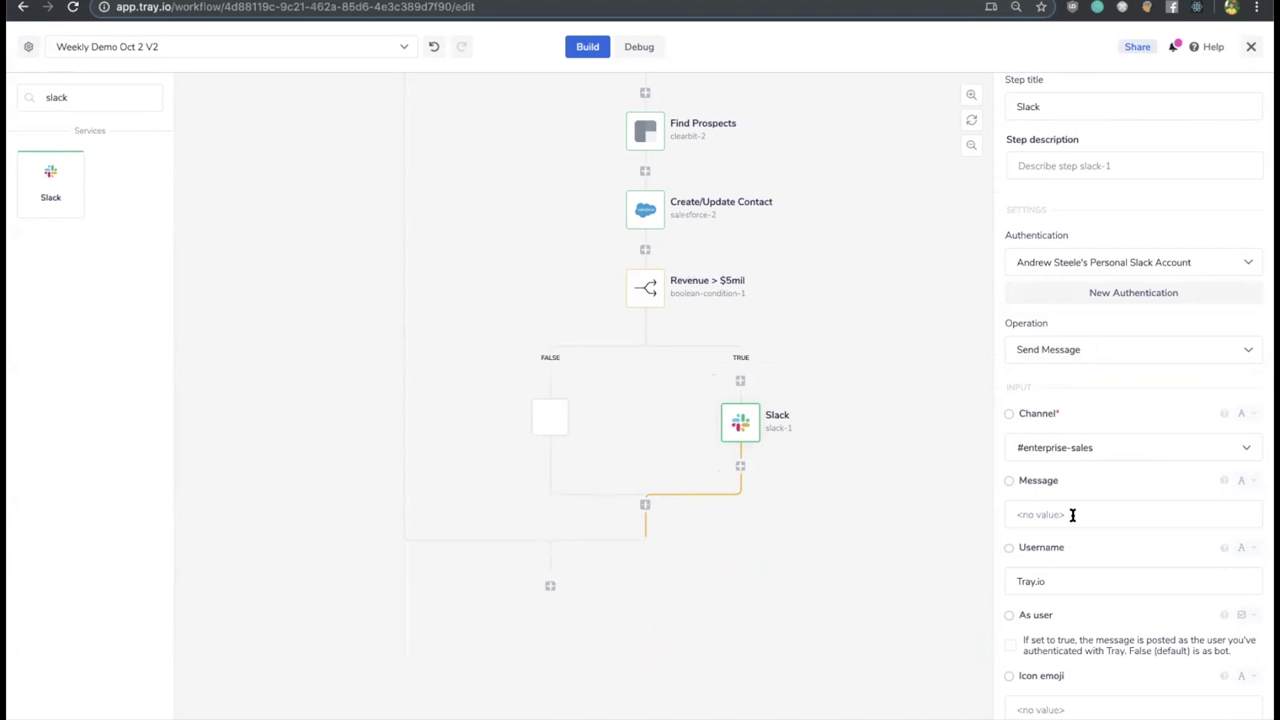
- Rename the Slack step in the TRUE branch as "Send Message" and save the title
mouse_move(685, 288)
scroll(778, 361, "up", 3)
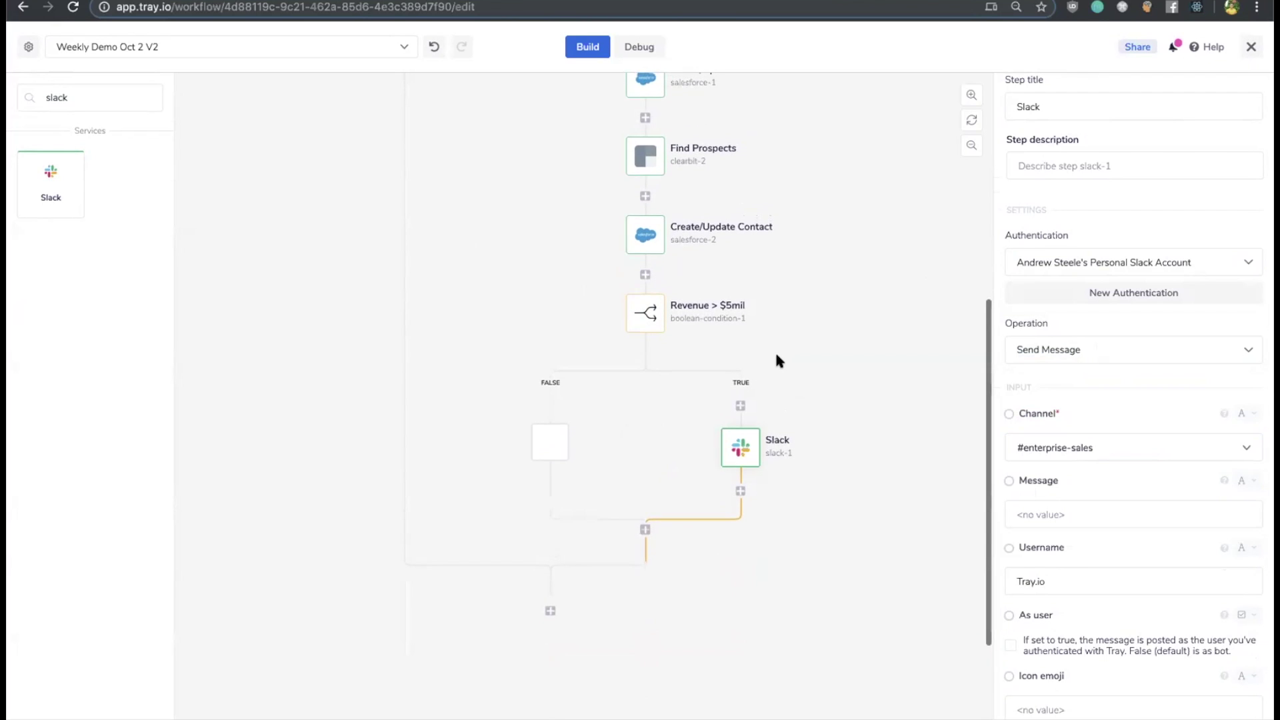
left_click(972, 144)
scroll(854, 186, "up", 3)
scroll(854, 188, "up", 4)
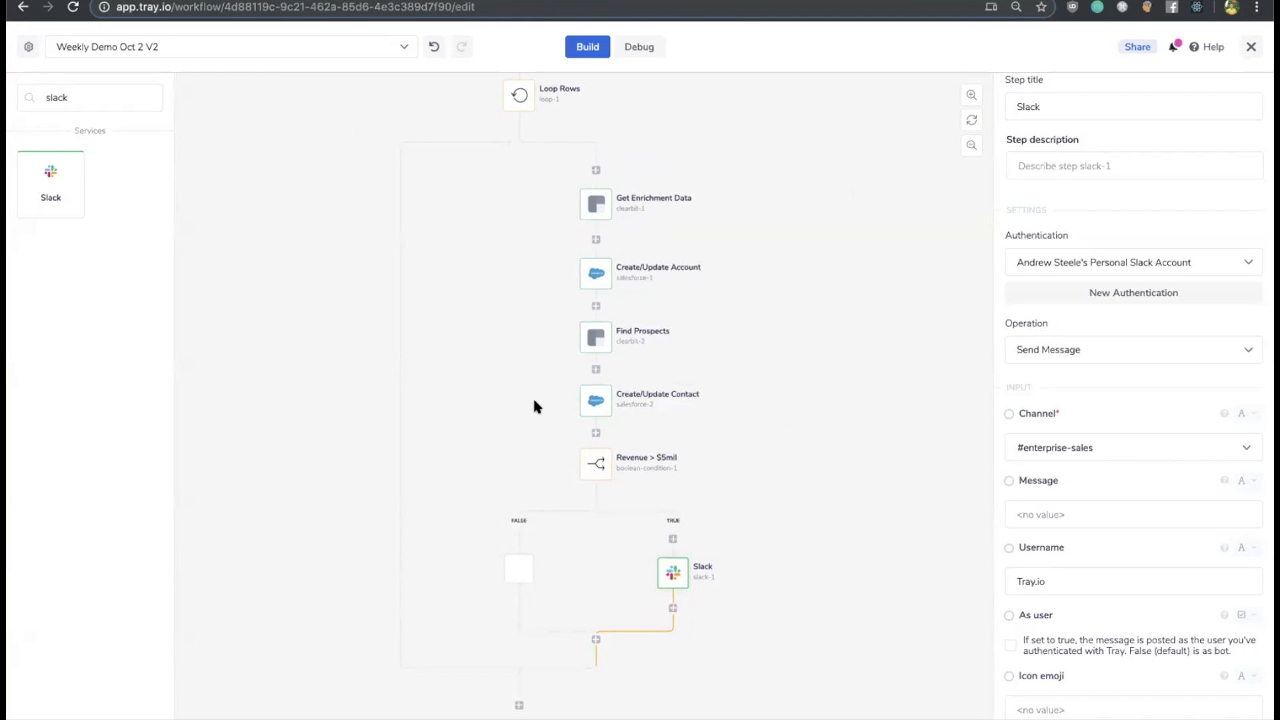
scroll(533, 405, "down", 3)
key("ctrl+plus")
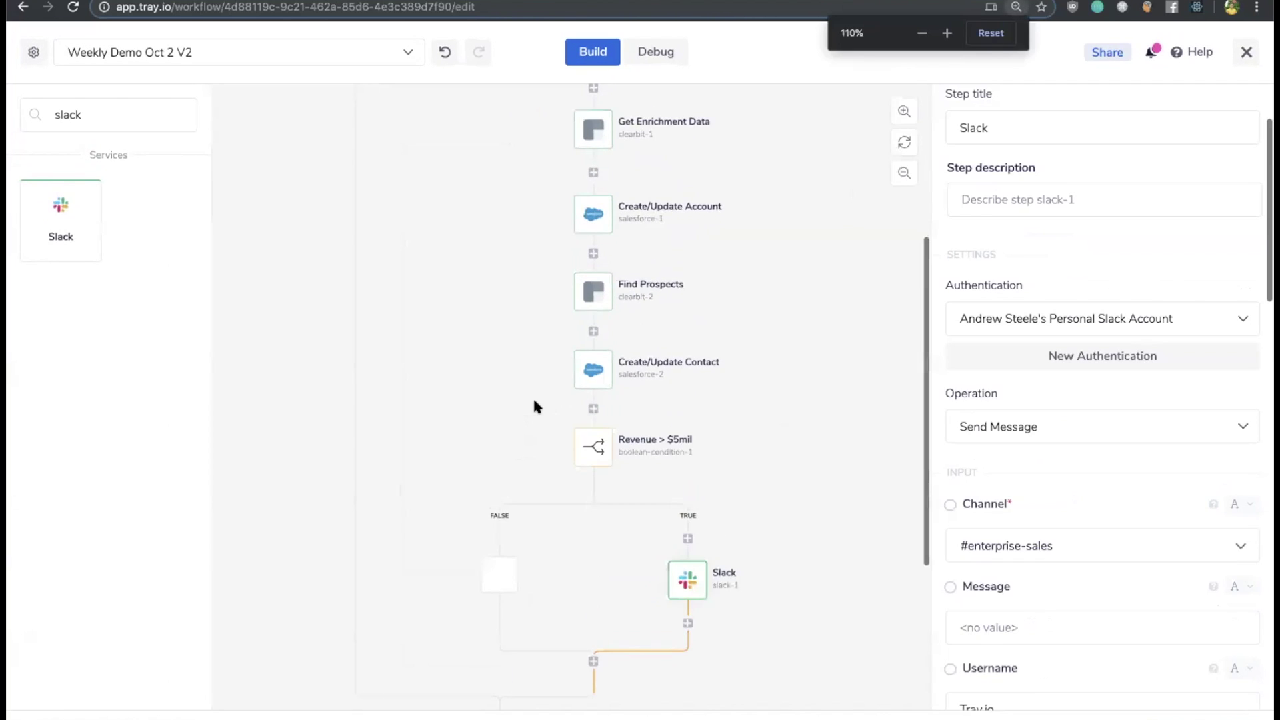
scroll(534, 405, "down", 3)
mouse_move(711, 434)
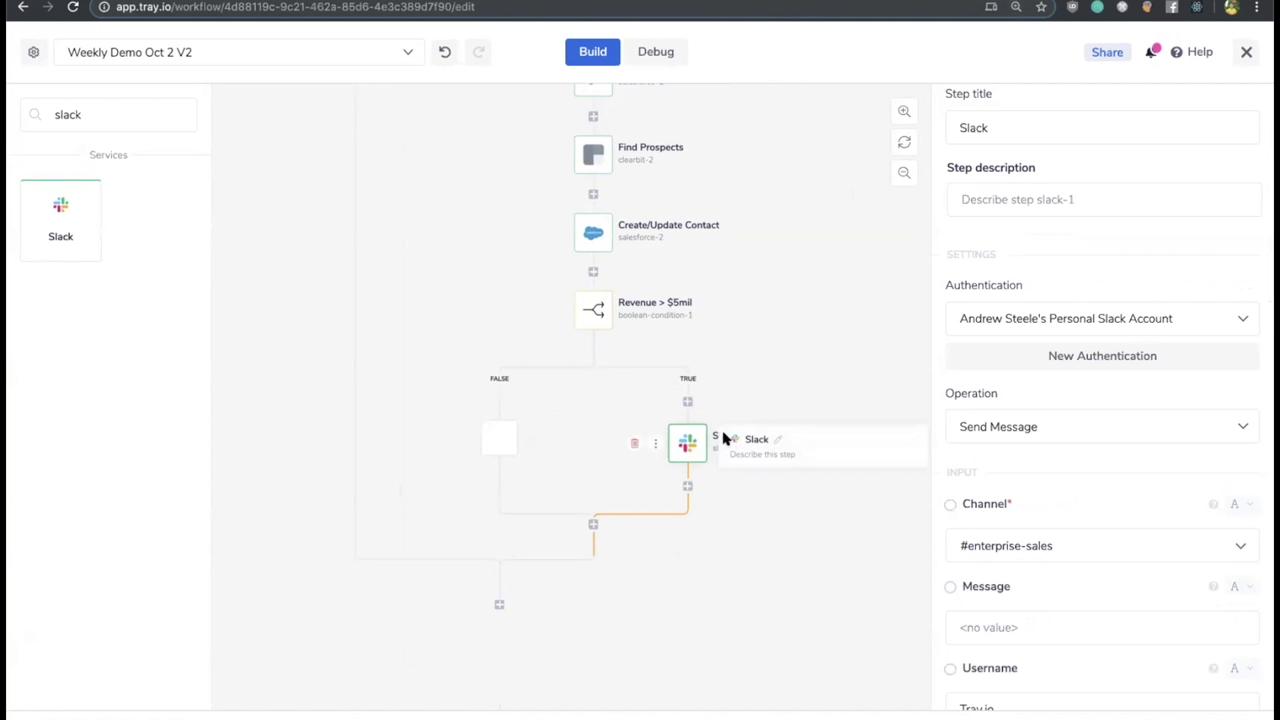
left_click(722, 434)
type("S")
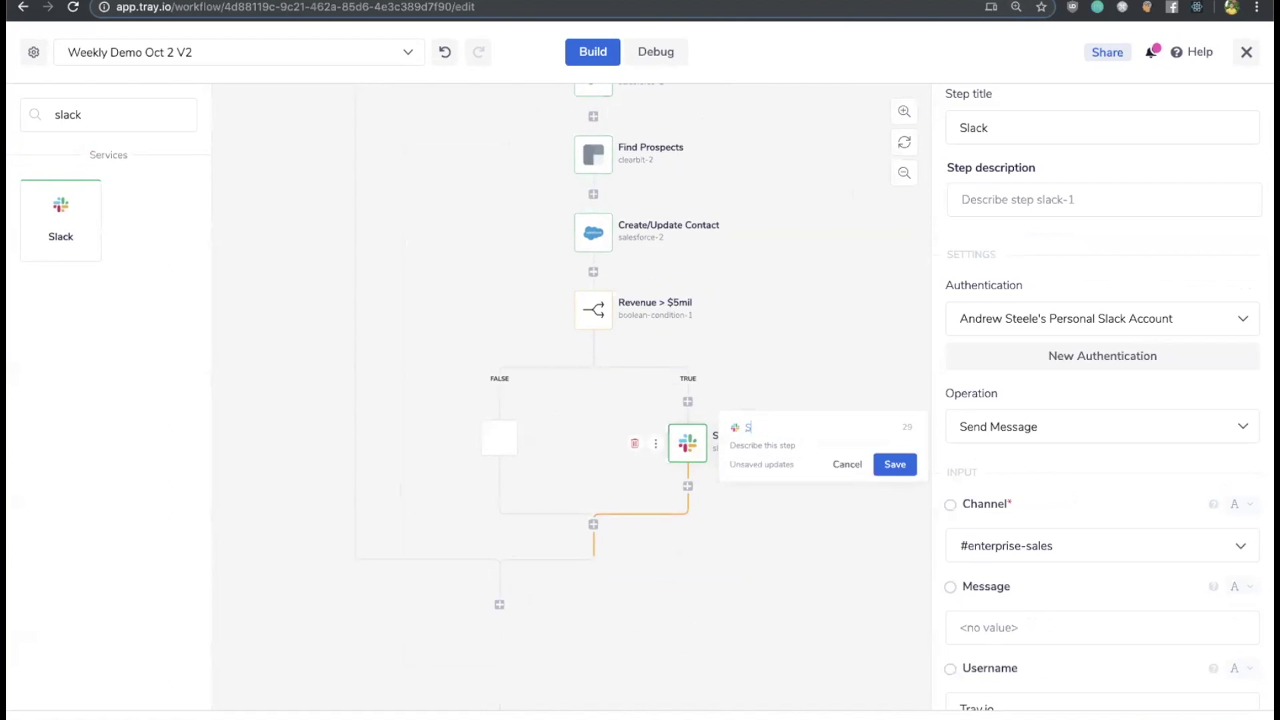
type("end Message")
left_click(894, 464)
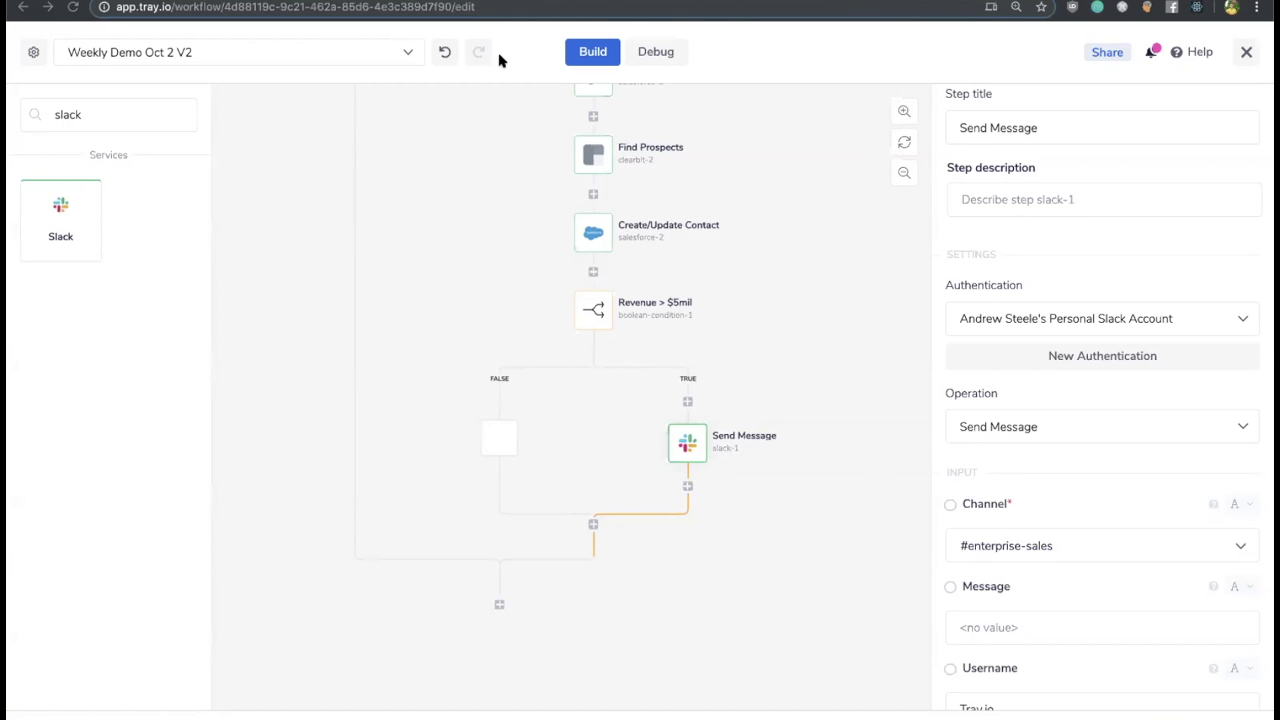
- Search the connectors for sales and add a SalesLoft step in the TRUE branch before the Send Message step
scroll(650, 385, "up", 4)
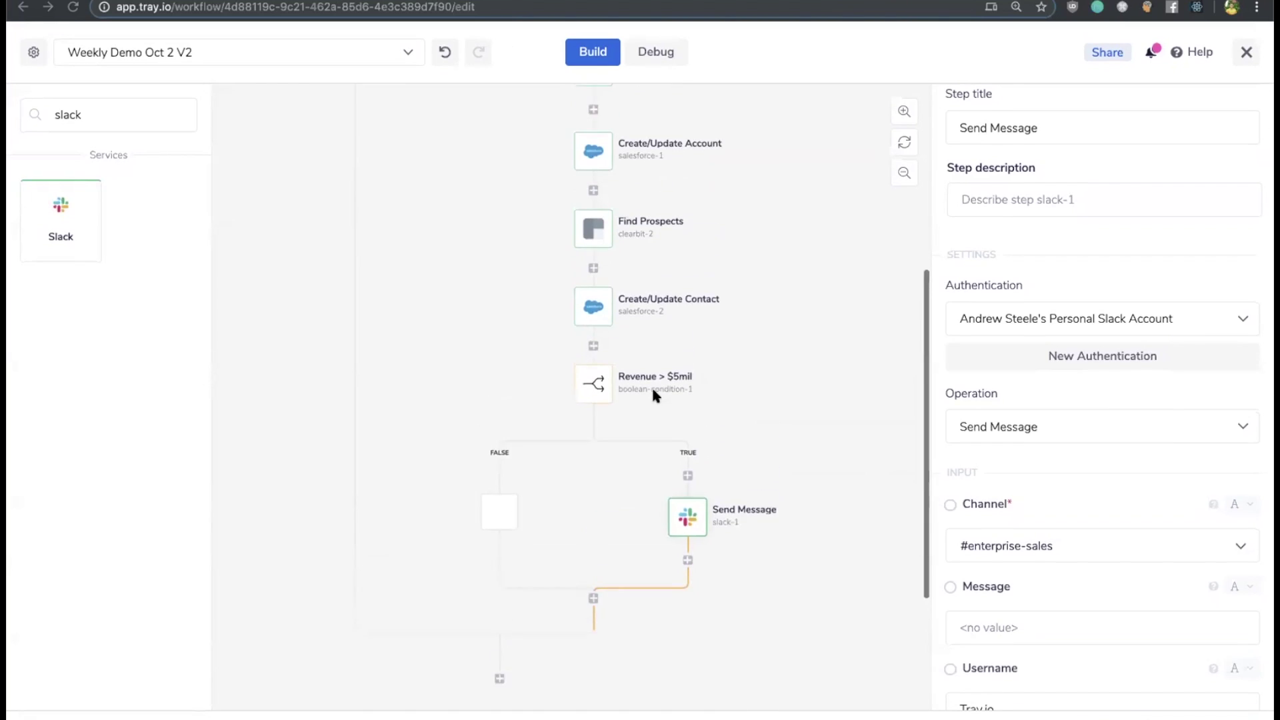
left_click(904, 173)
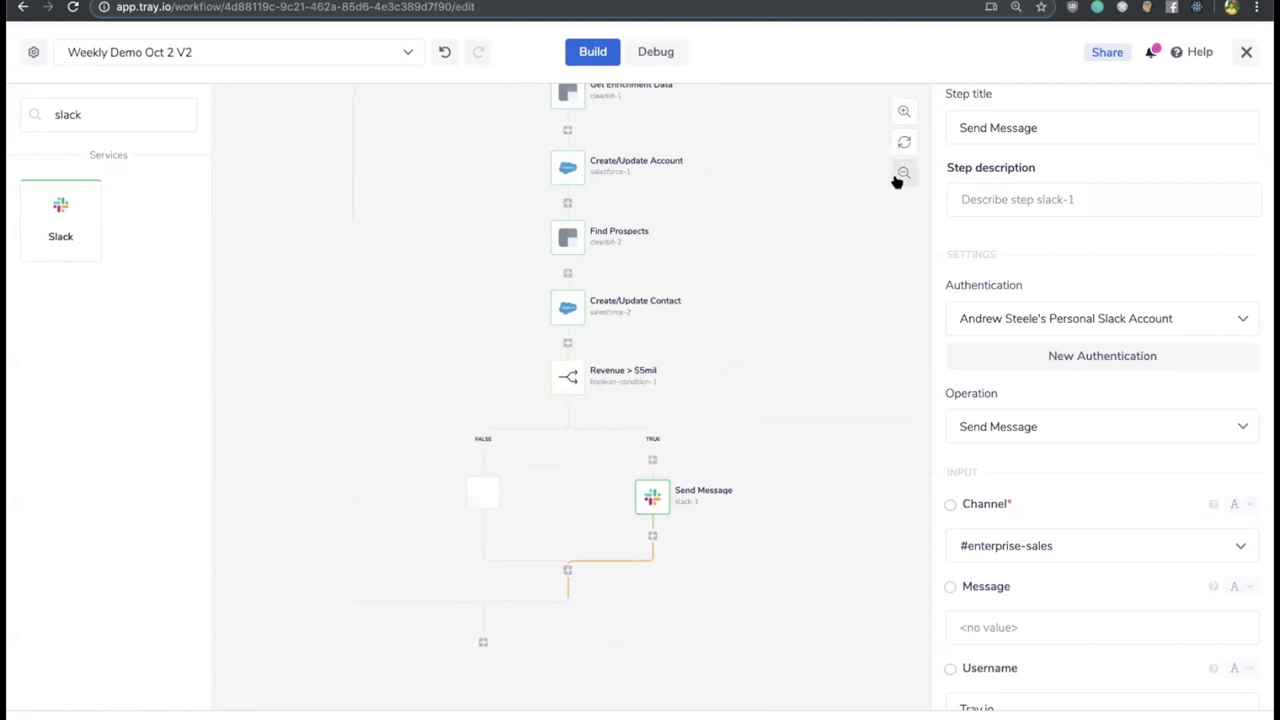
scroll(702, 255, "up", 4)
scroll(705, 267, "up", 2)
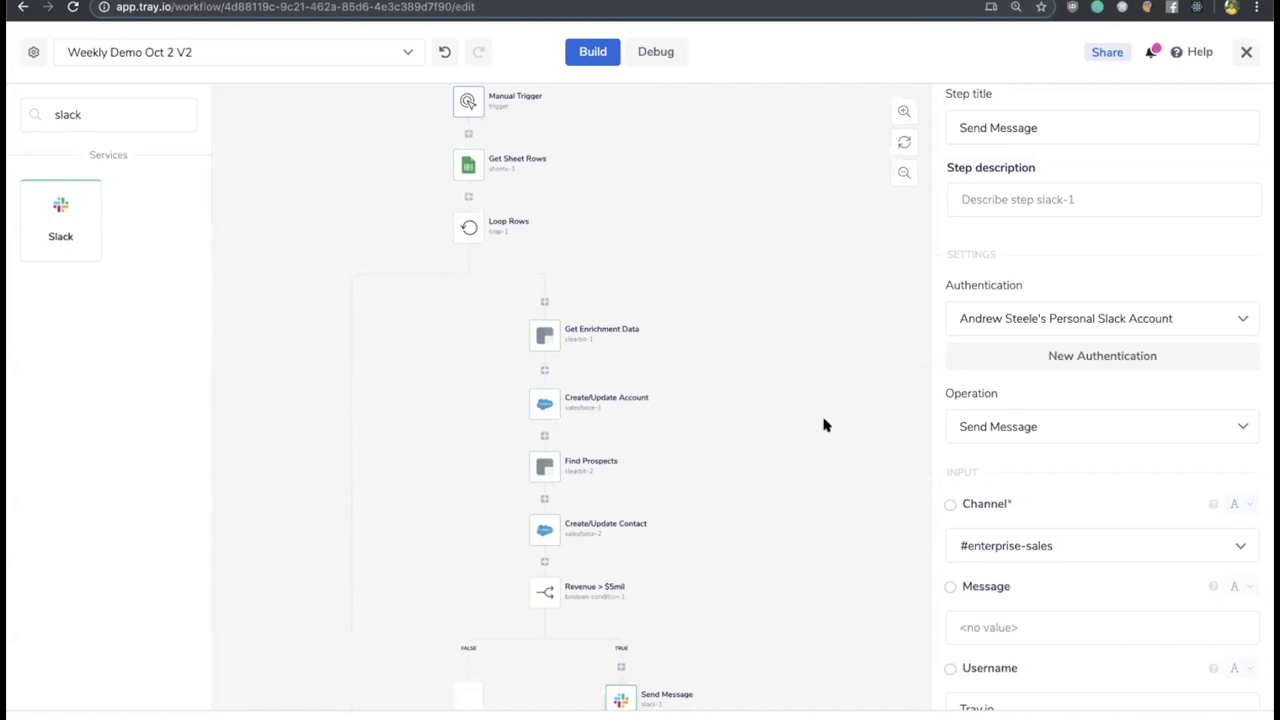
left_click(903, 174)
scroll(788, 197, "up", 1)
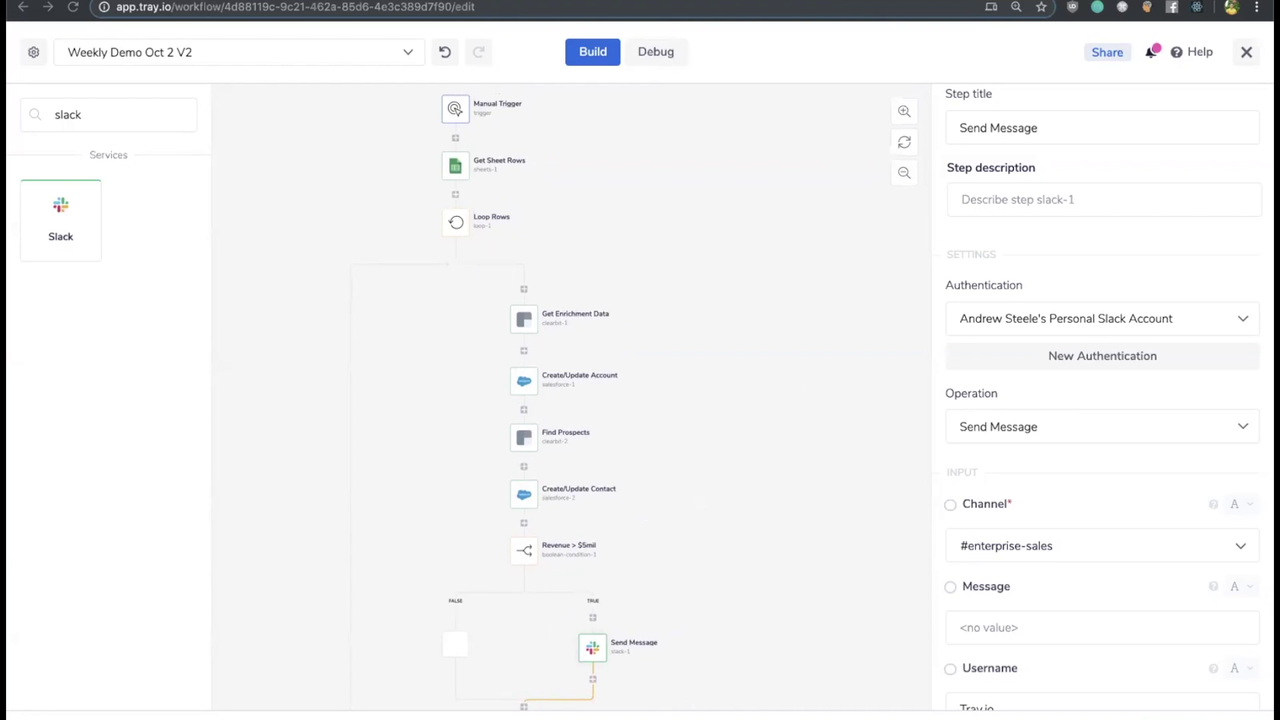
double_click(96, 110)
key("BackSpace")
type("sales")
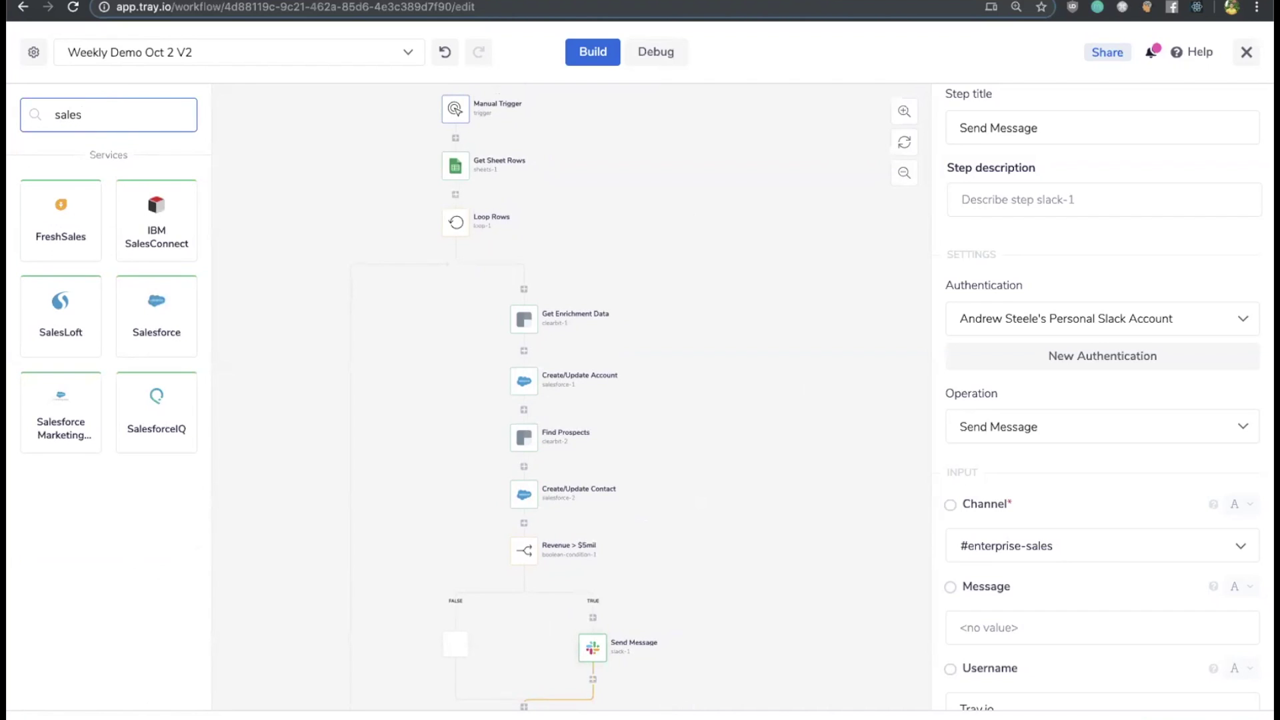
left_click(60, 313)
left_click_drag(60, 313, 589, 618)
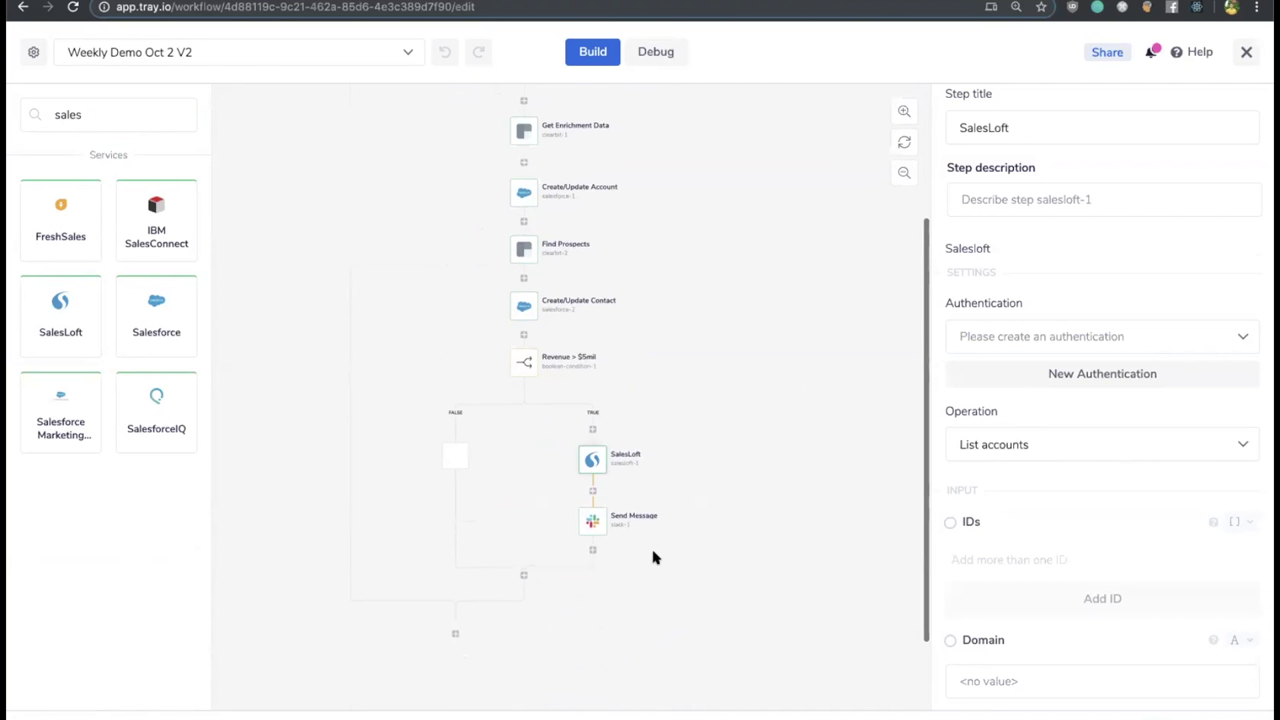
- Review the workflow from the Get Sheet Rows step through the loop to the revenue condition and its branches
scroll(650, 546, "up", 2)
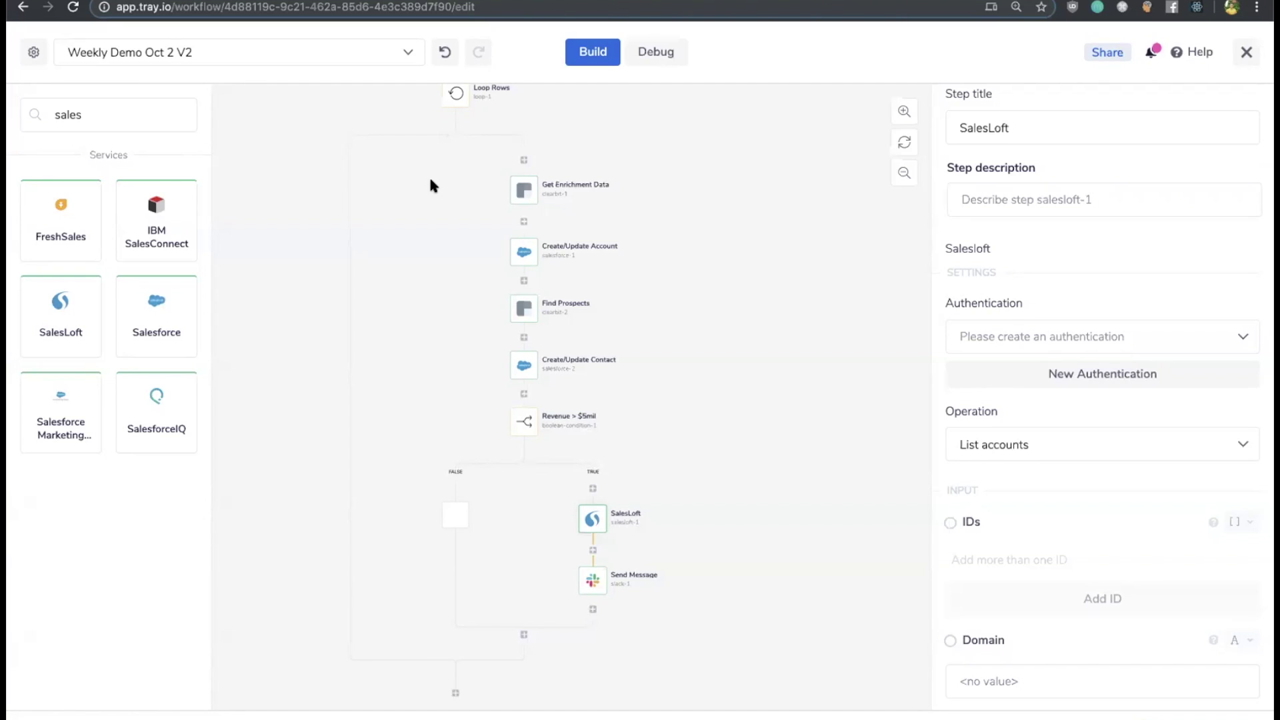
scroll(430, 185, "up", 2)
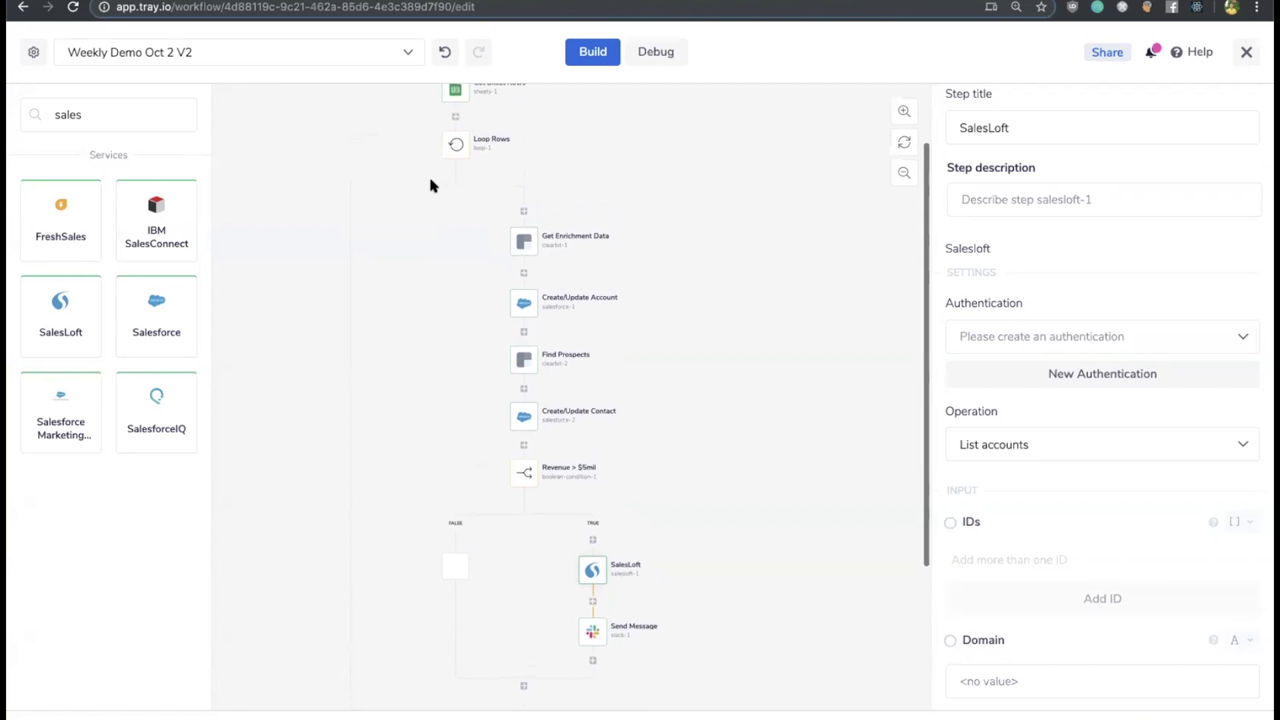
scroll(430, 185, "up", 1)
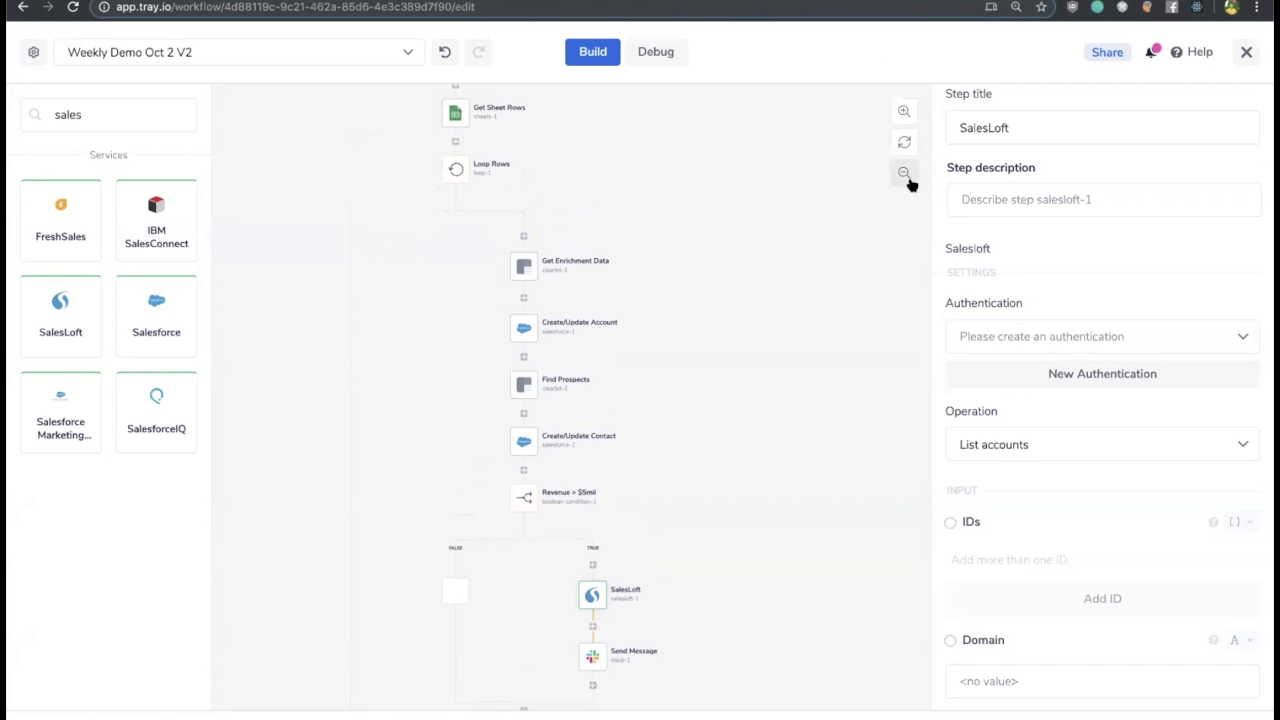
left_click(903, 111)
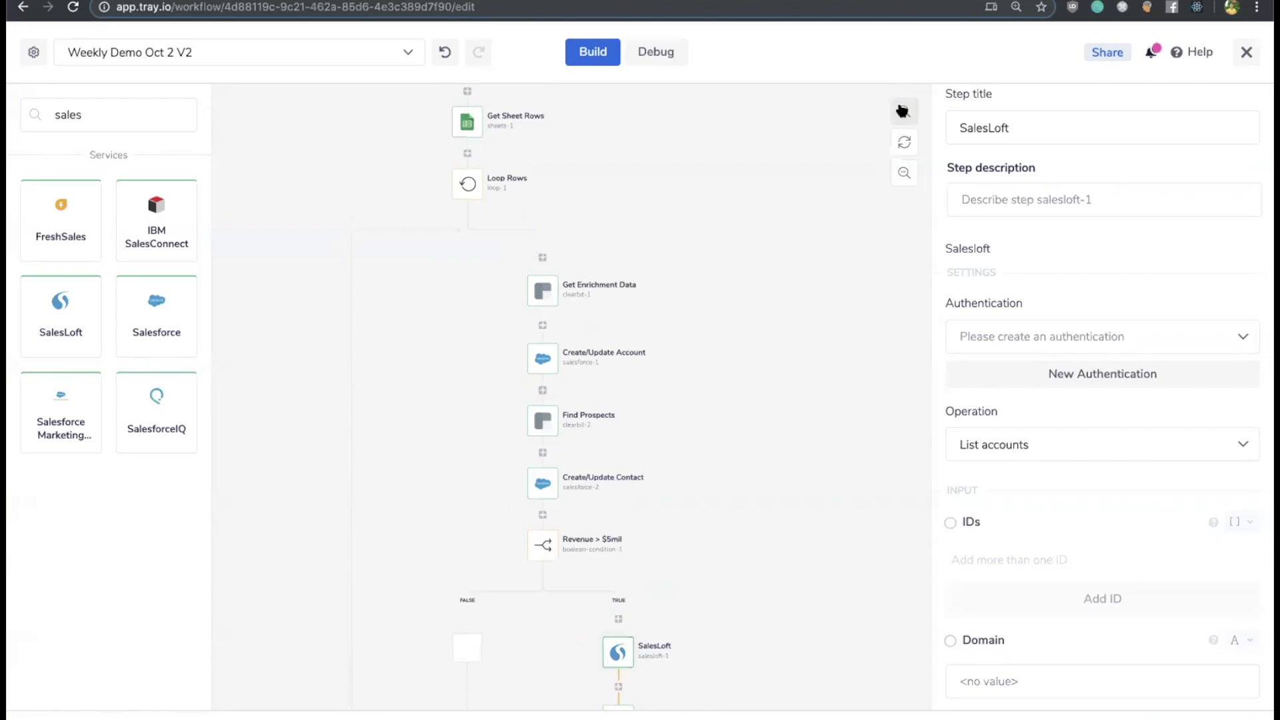
left_click(904, 111)
scroll(800, 326, "down", 2)
scroll(800, 325, "up", 4)
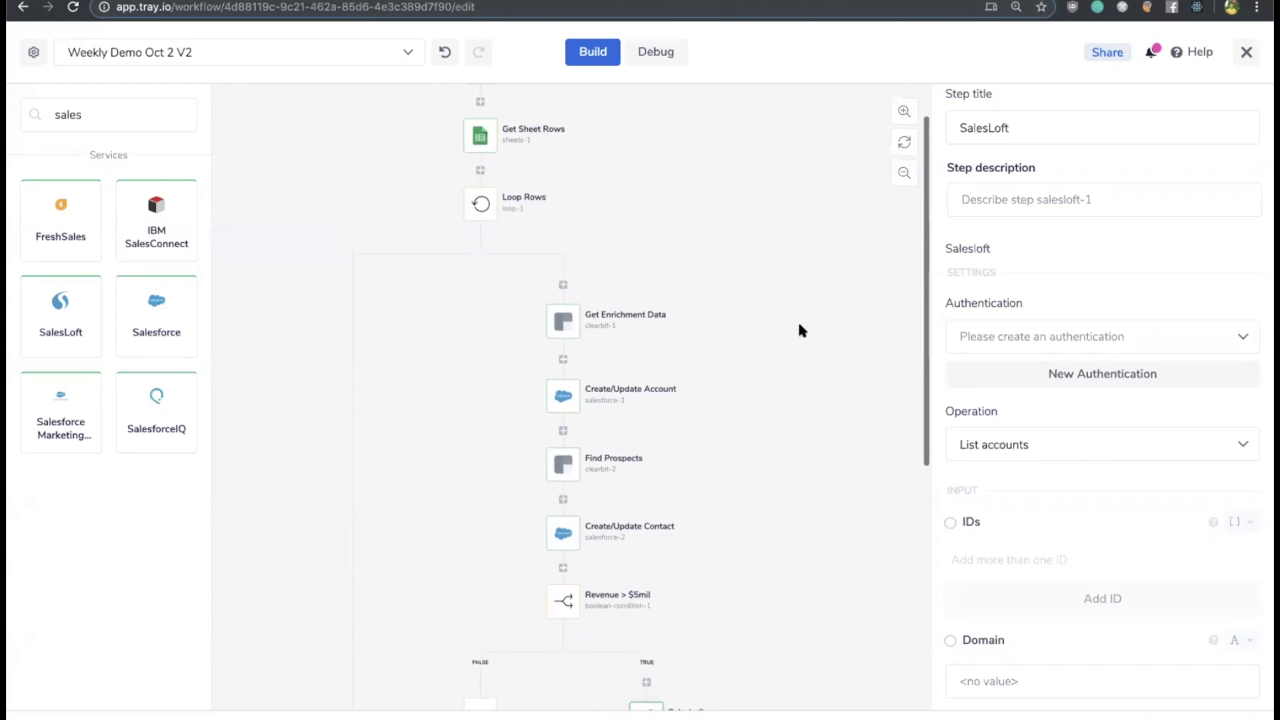